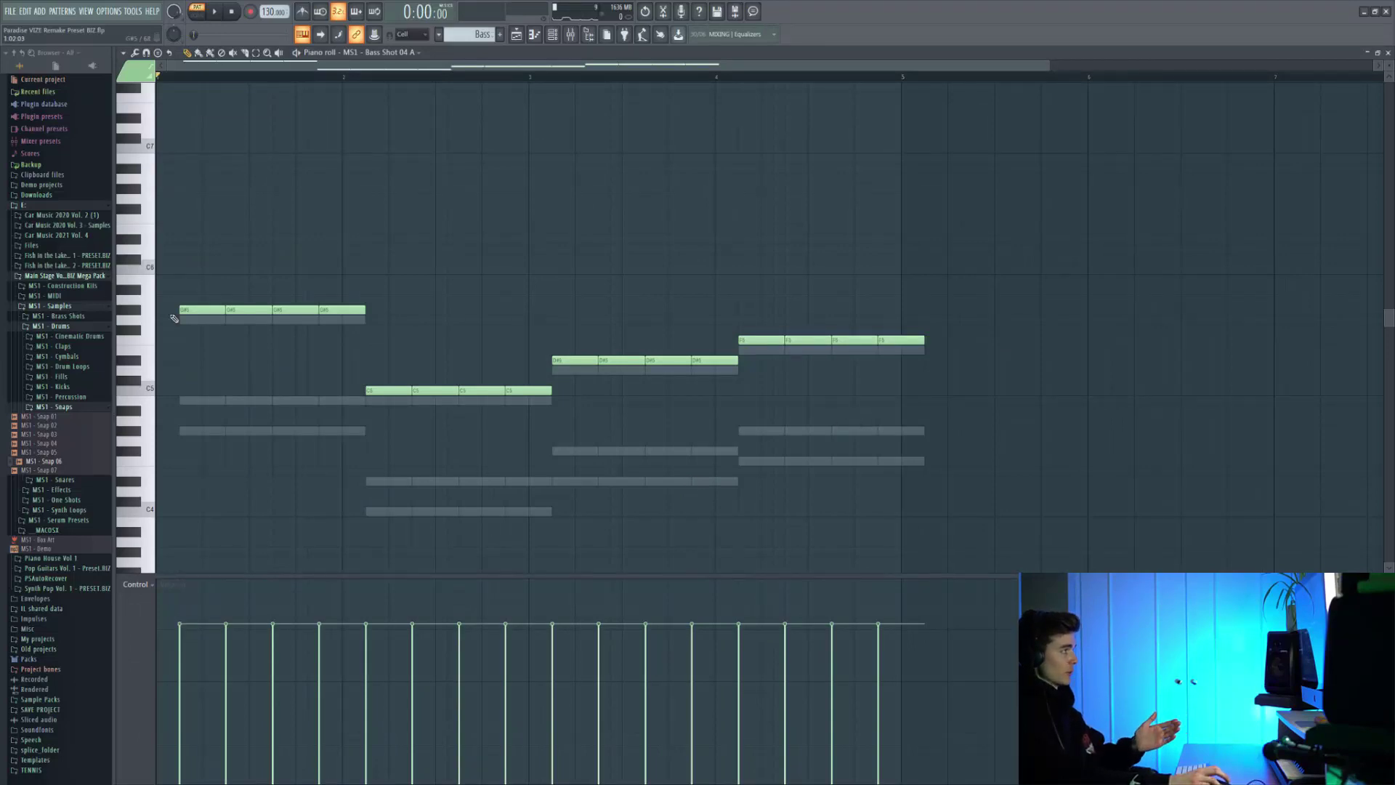
Preview the Bass Shot 19 E sample, play its bassline, then bring up the BS - Monster Serum channel.
key("F6")
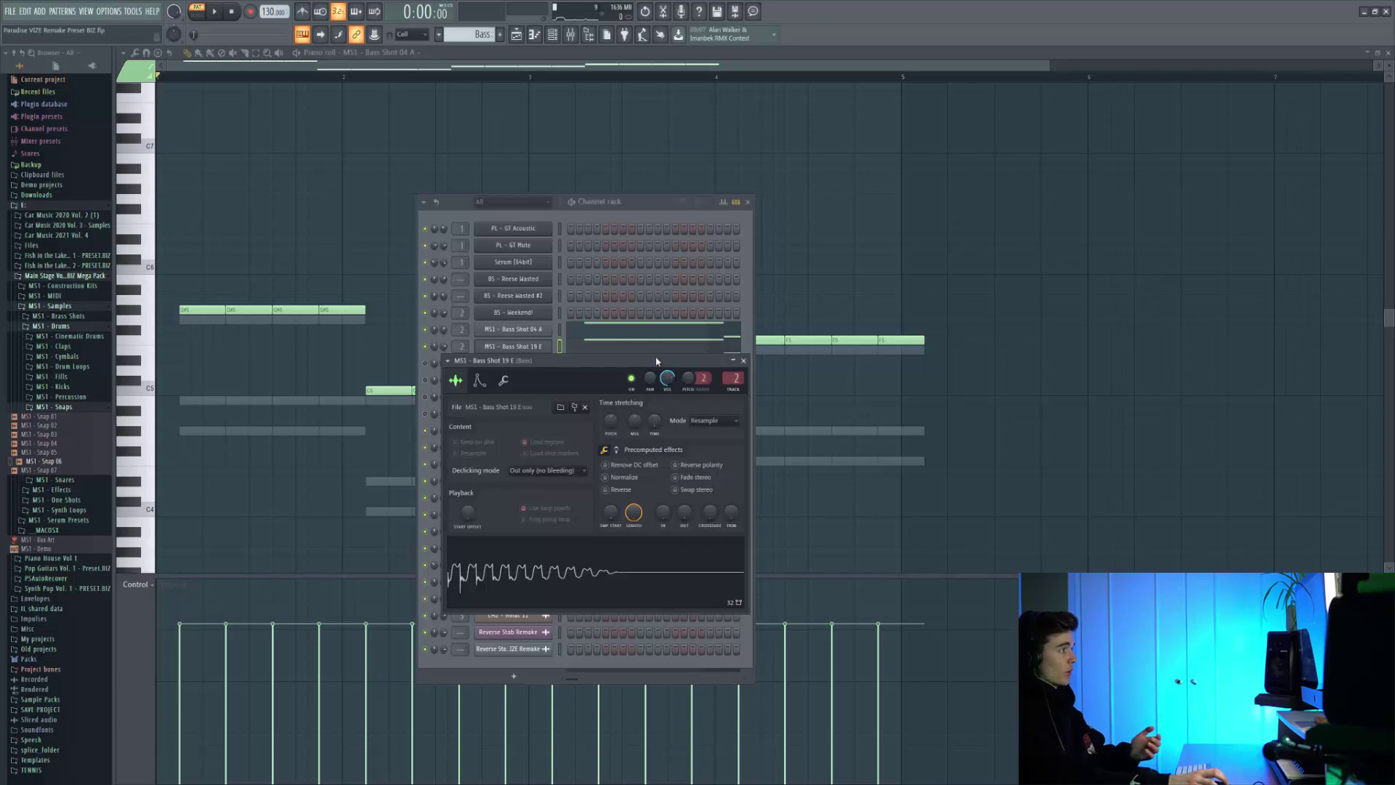
left_click(628, 574)
key("F6")
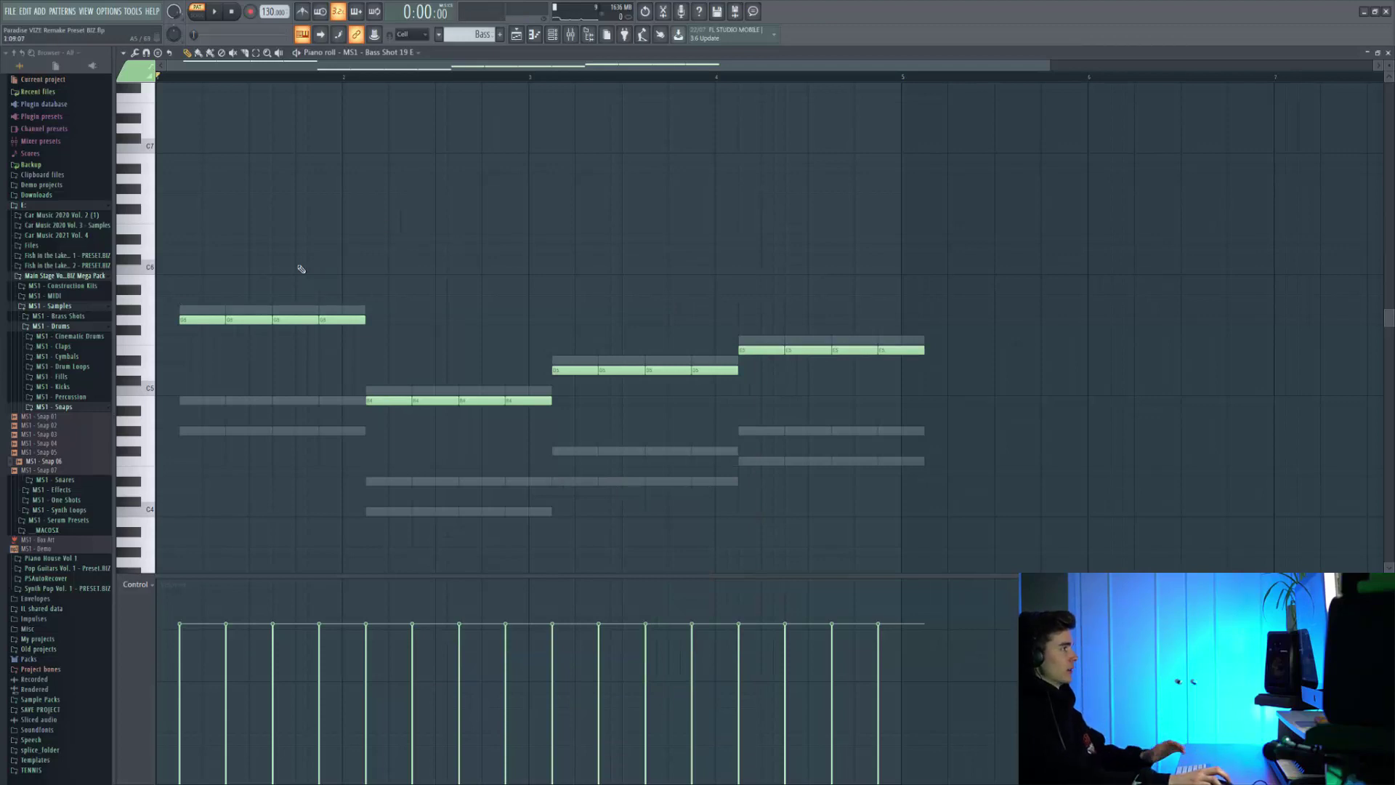
key("space")
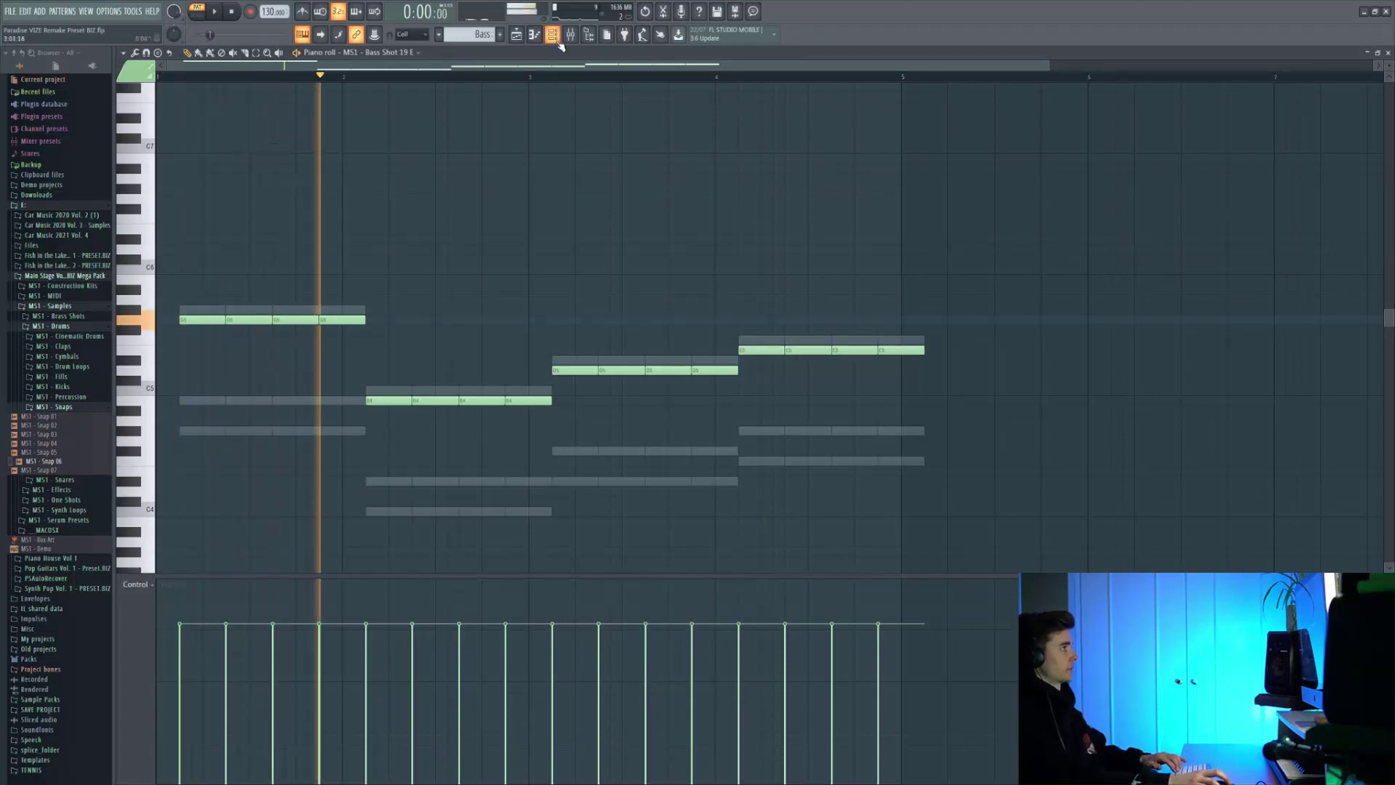
key("space")
key("F6")
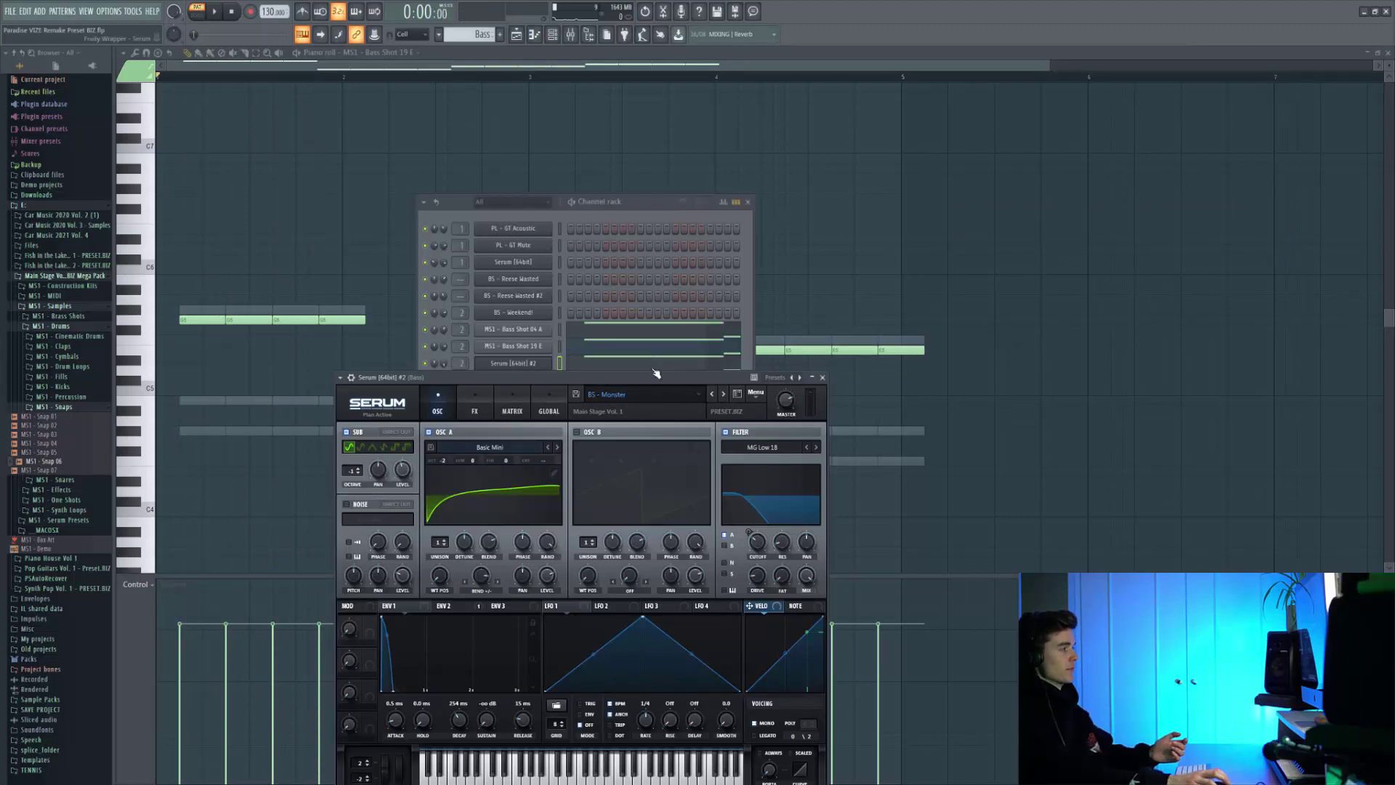
Inspect the Monster bass's two envelopes, then play the BS - Again and BS - Take layers together.
left_click(463, 609)
left_click(418, 608)
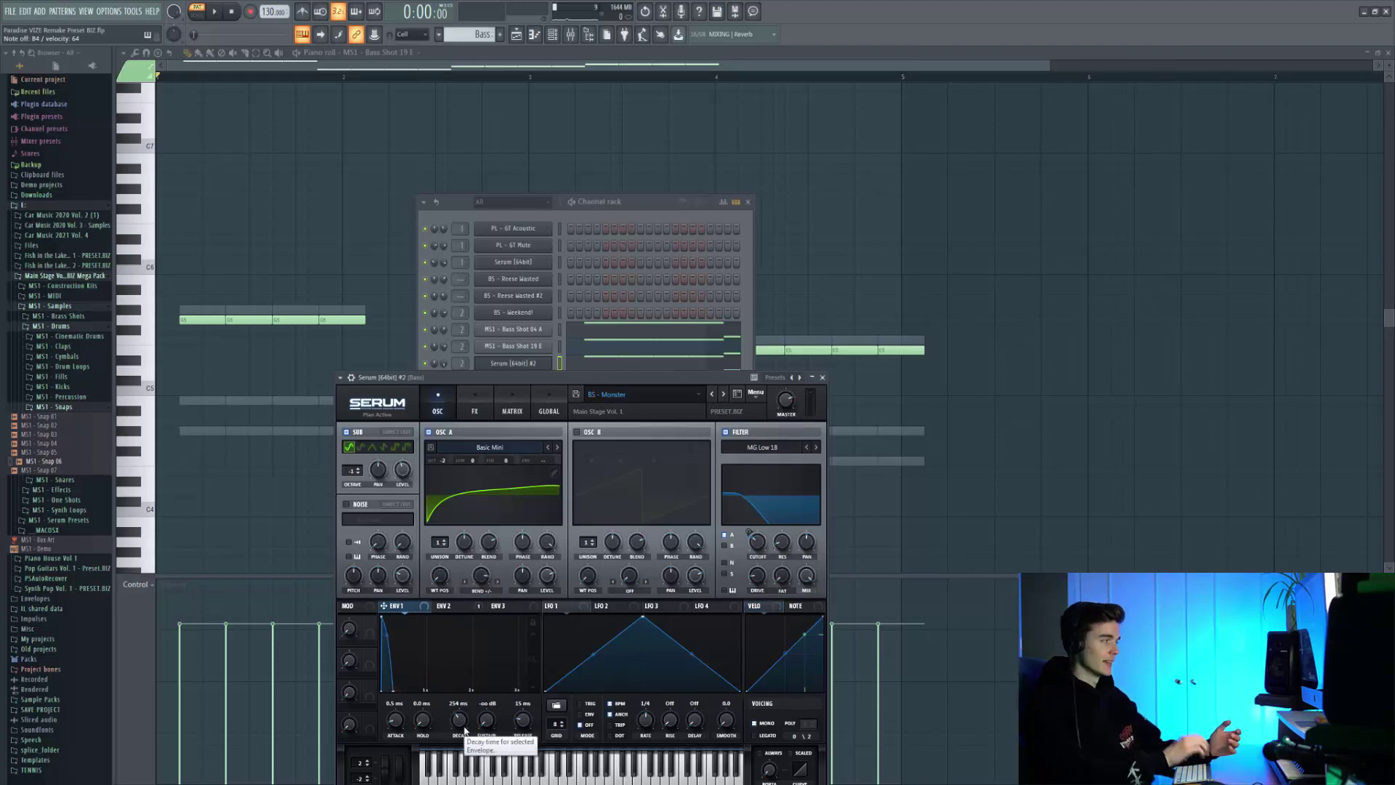
key("space")
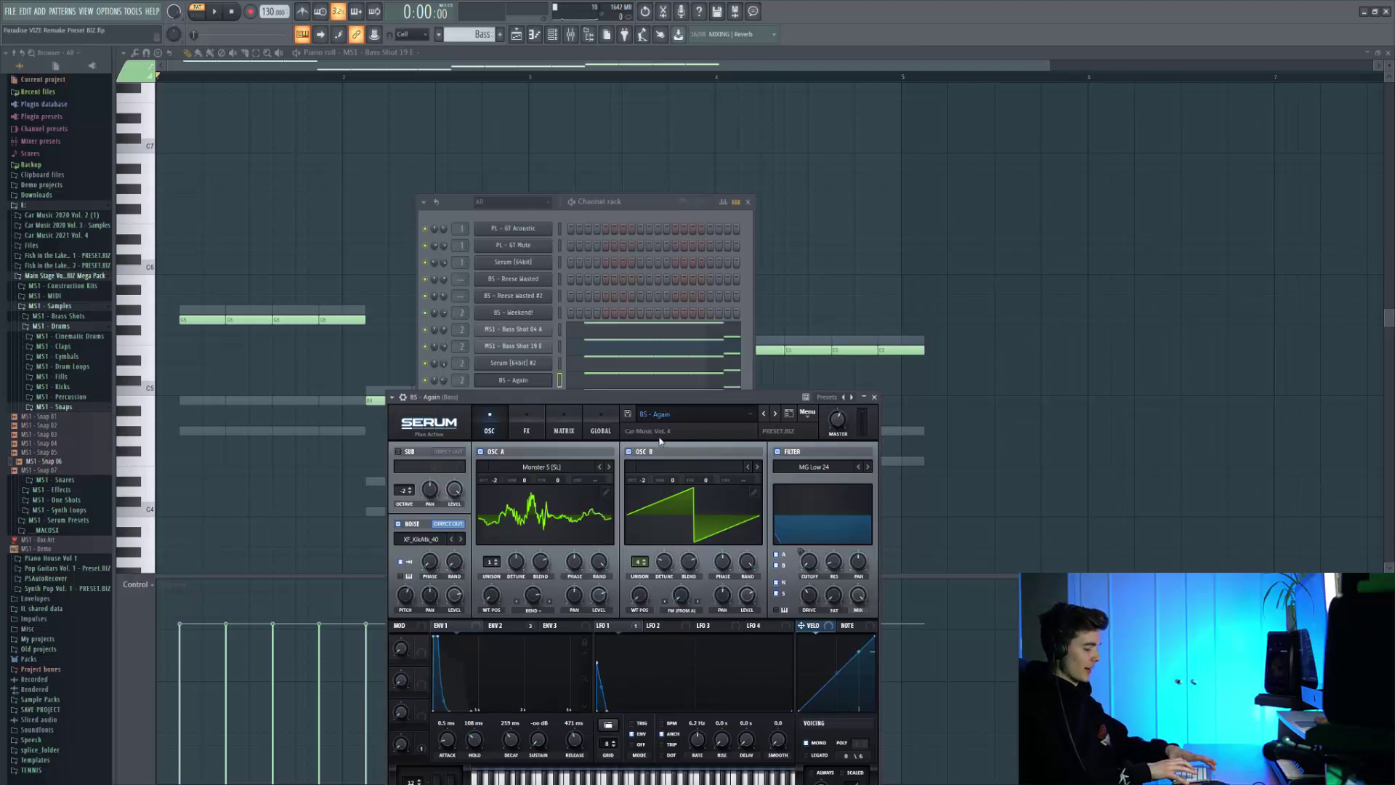
left_click(526, 430)
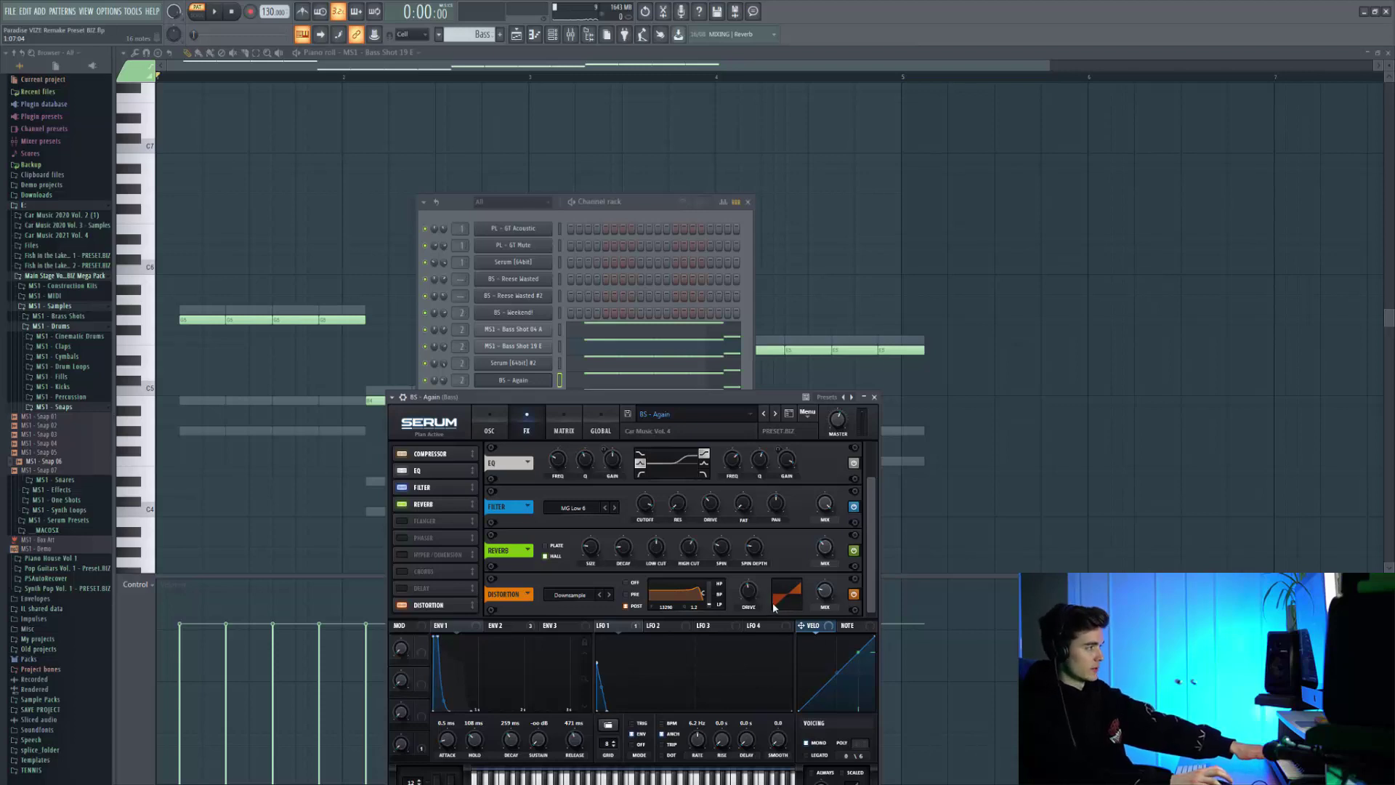
key("space")
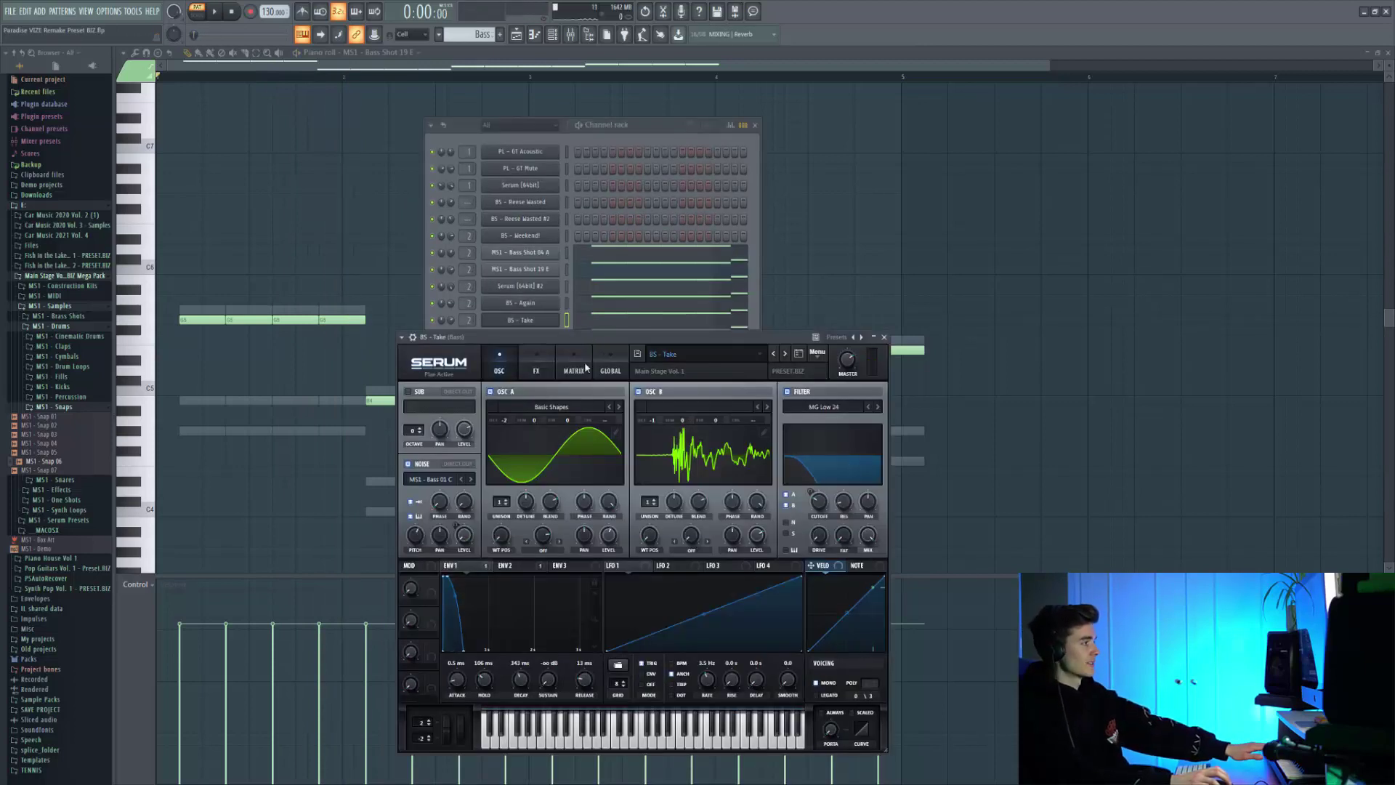
Check the BS - Take bass effects, then play the MS1 - Kick 20 kick with the bass.
left_click(536, 370)
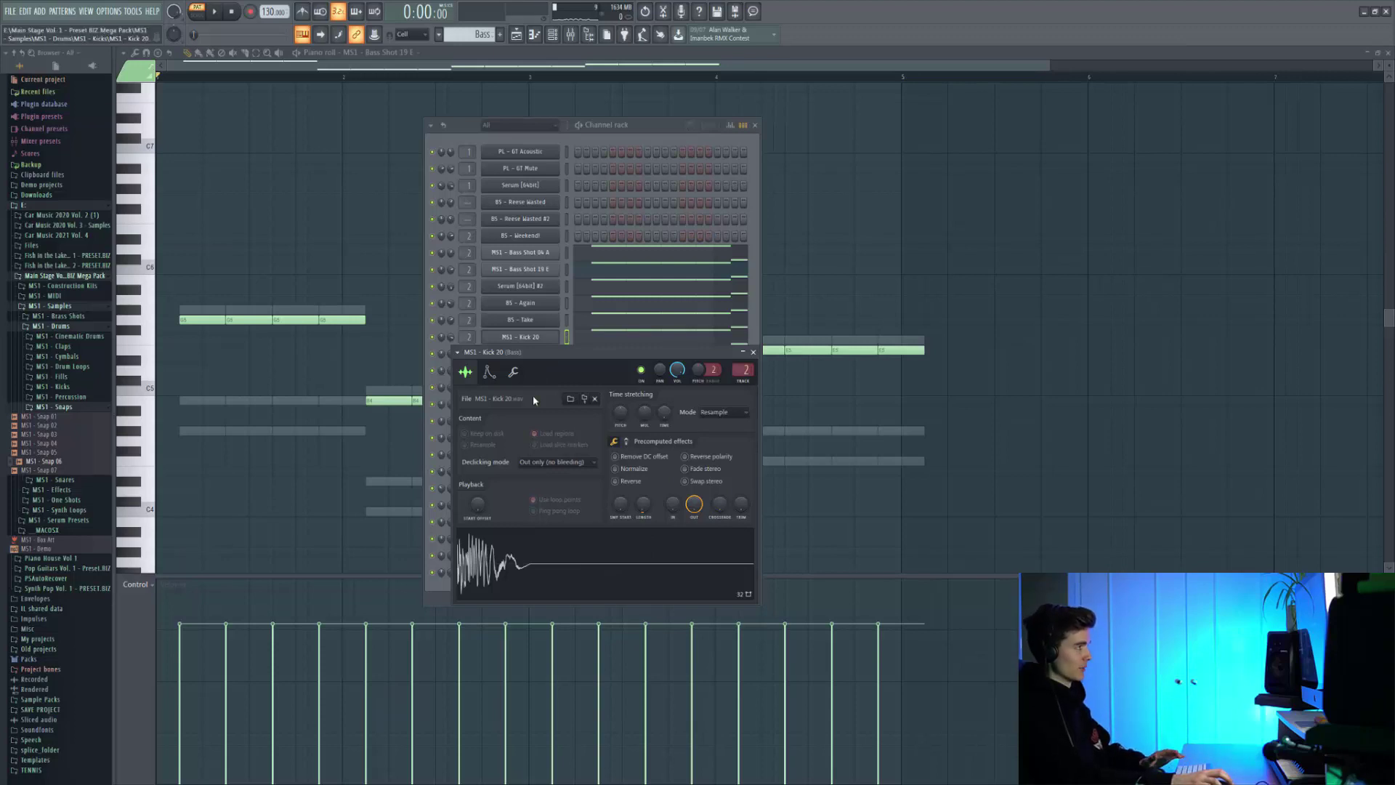
key("space")
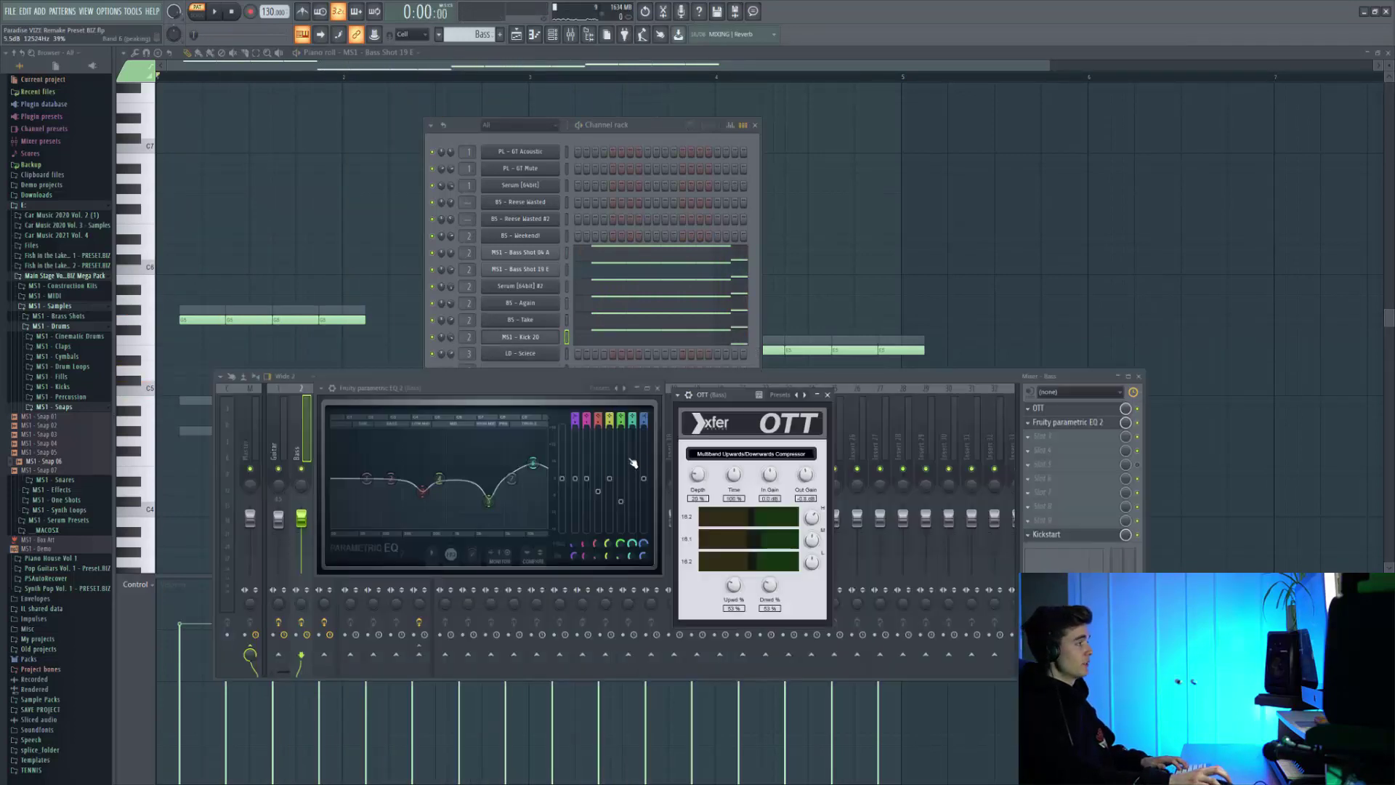
Reshape the Bass track's Fruity Parametric EQ 2 band curve and audition the result.
scroll(508, 486, "down", 5)
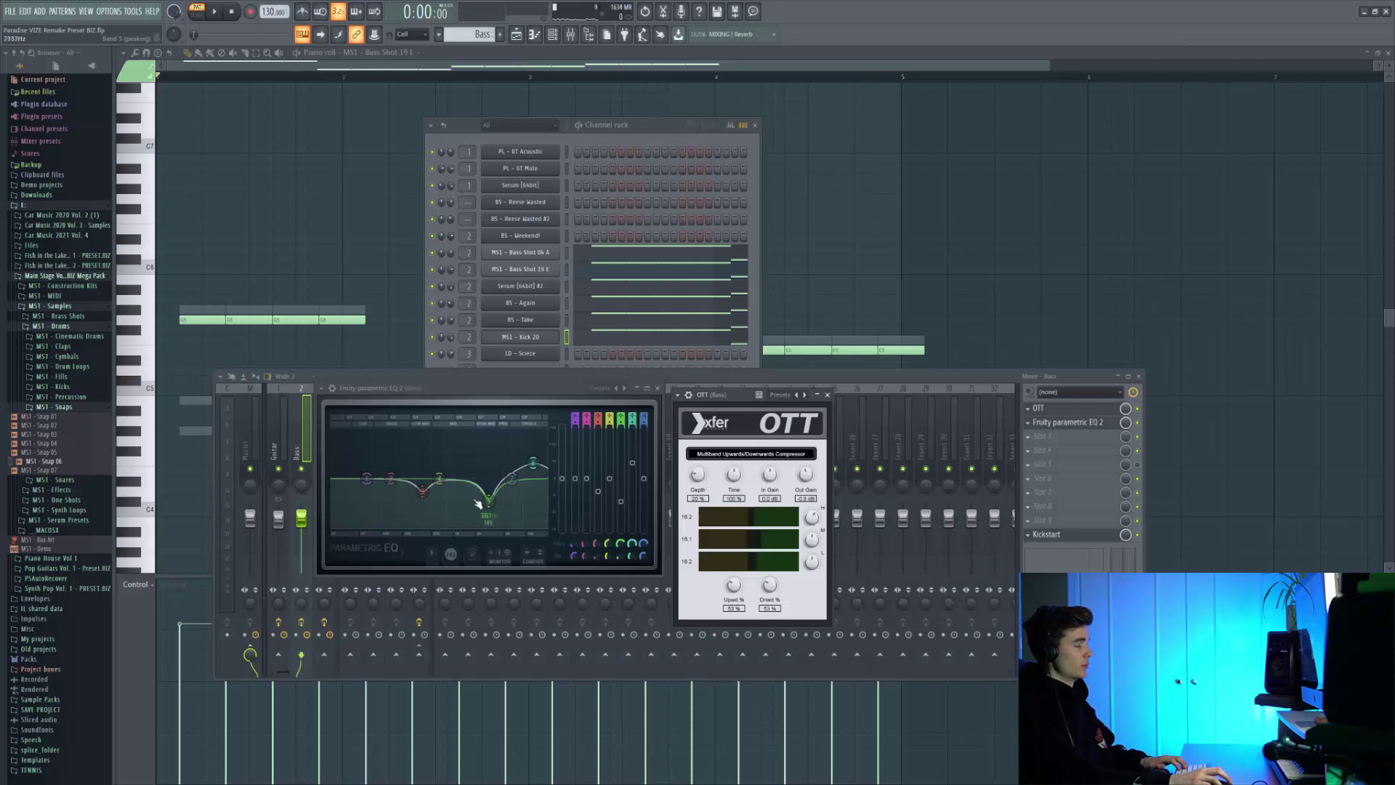
scroll(427, 500, "down", 3)
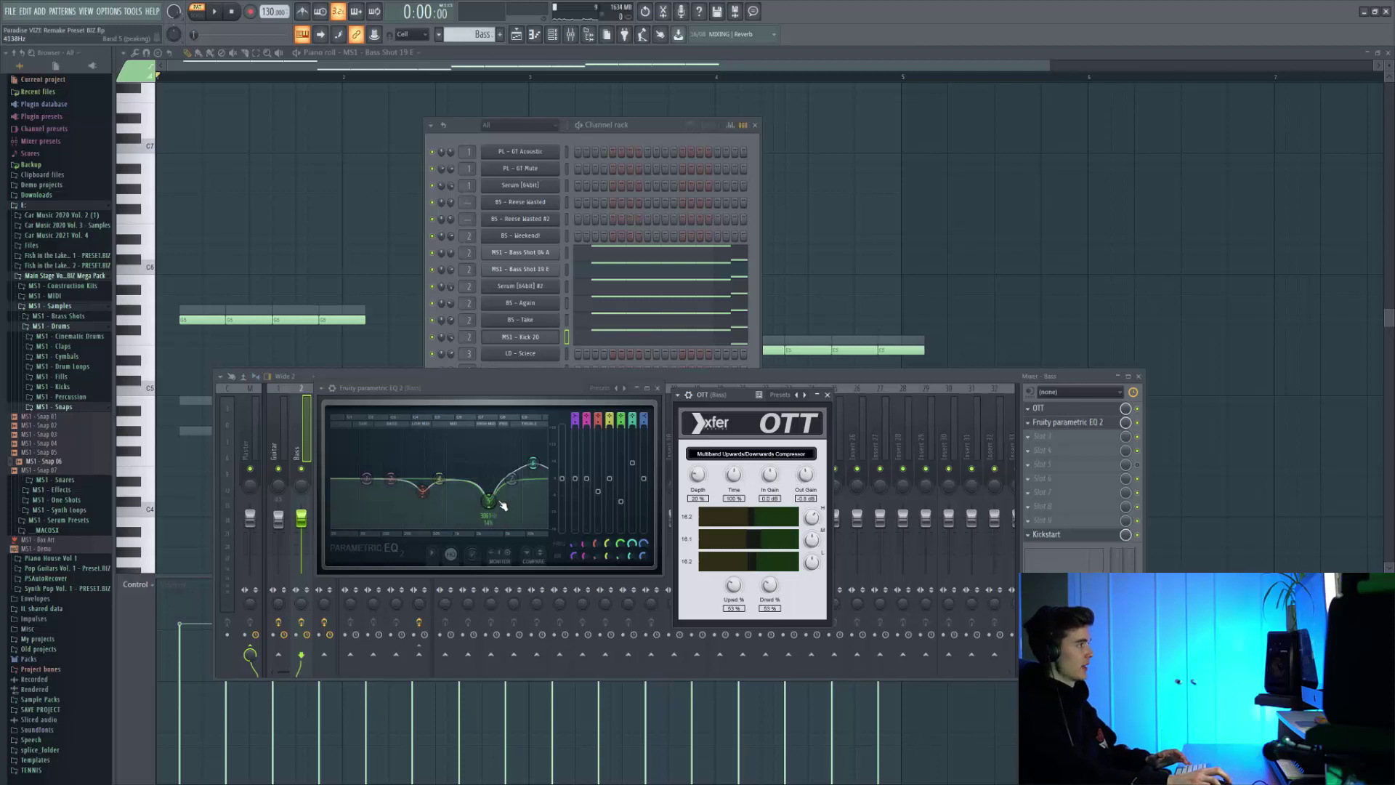
scroll(531, 468, "up", 3)
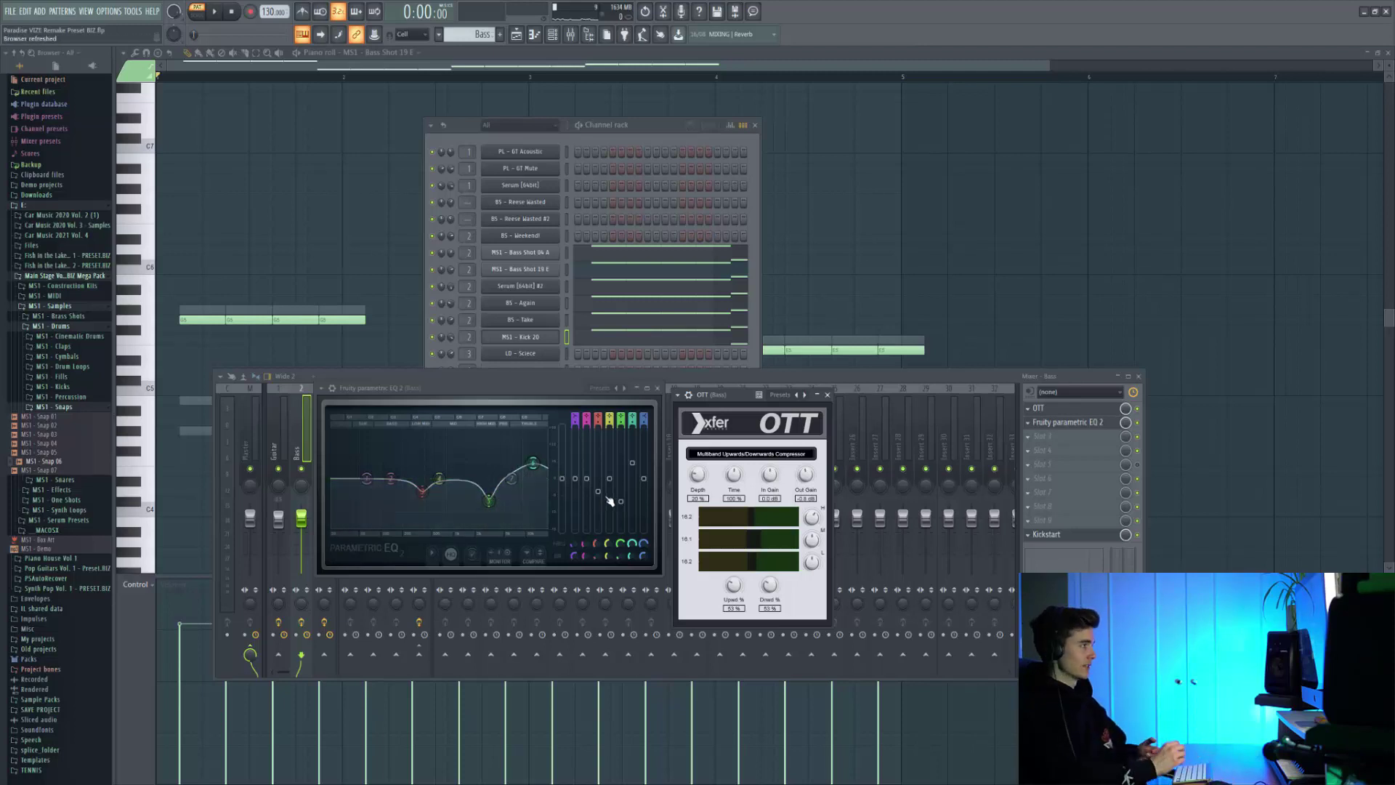
key("space")
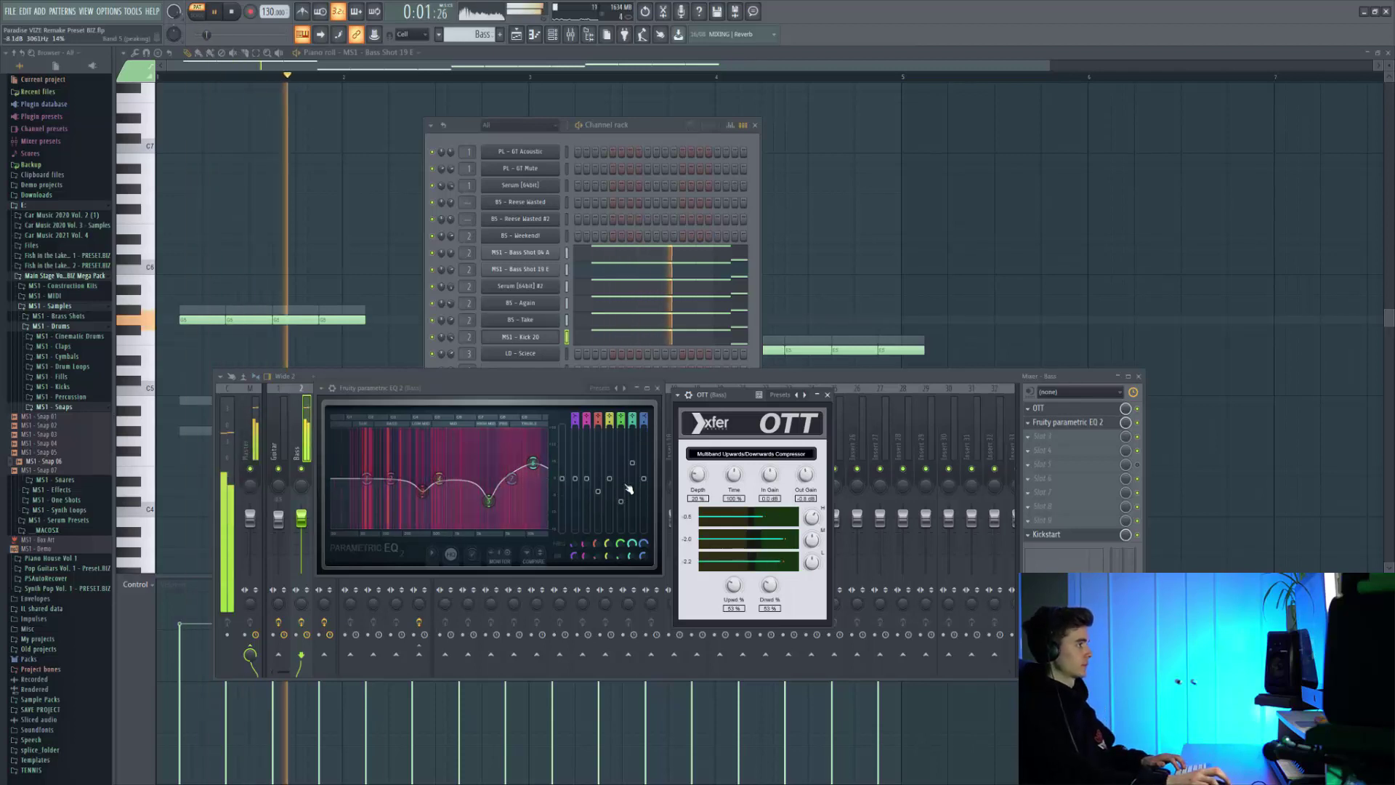
key("space")
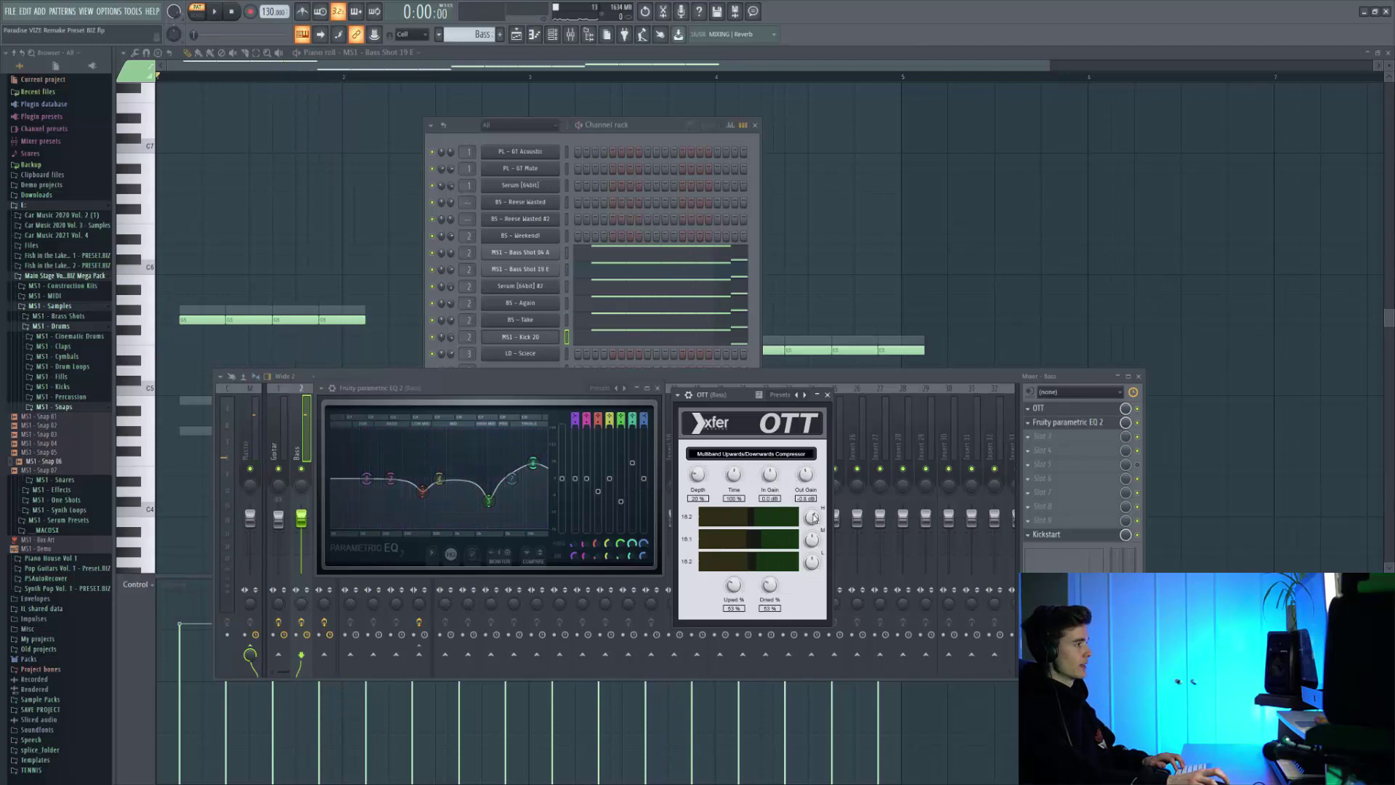
Play the bass through the EQ and compressor, then bring up the Kickstart ducking effect.
key("space")
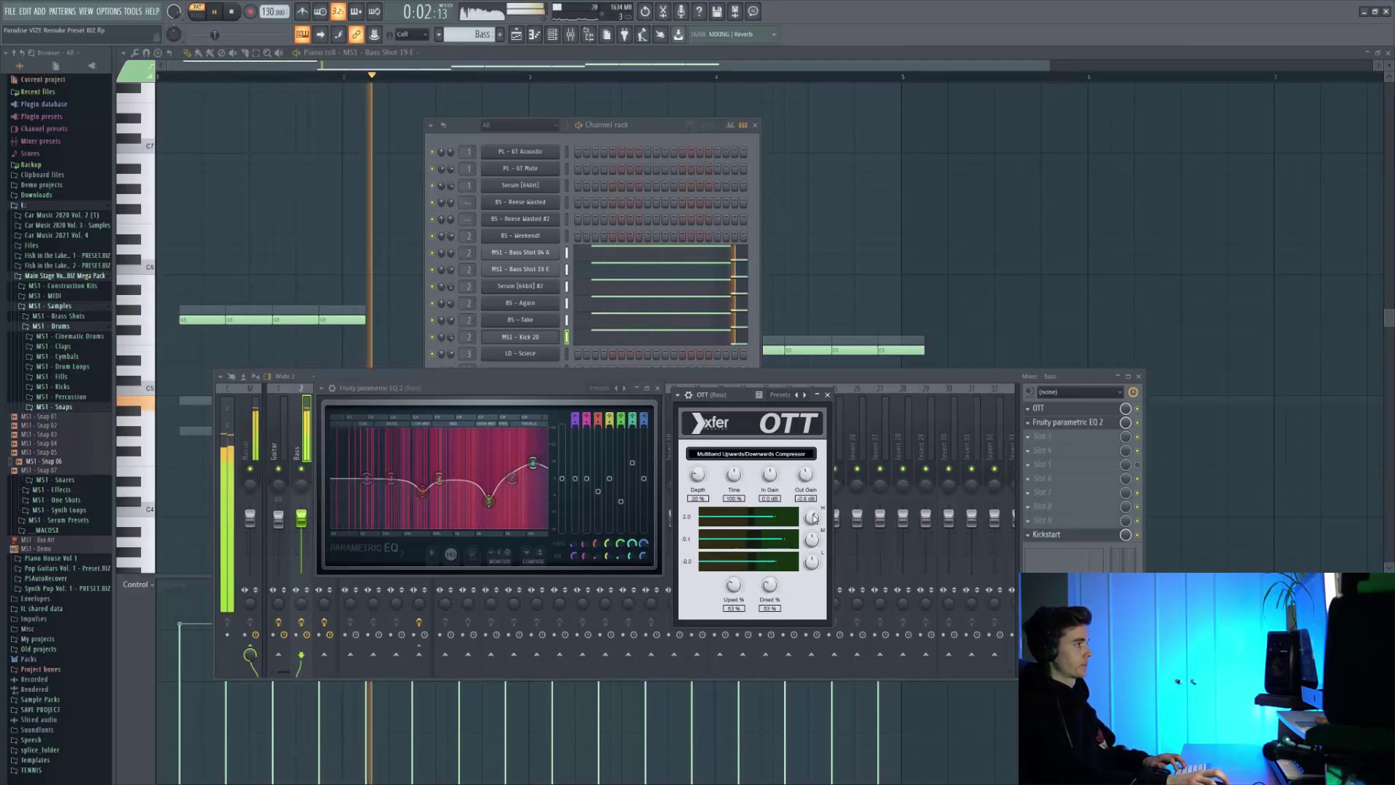
key("space")
left_click(1046, 534)
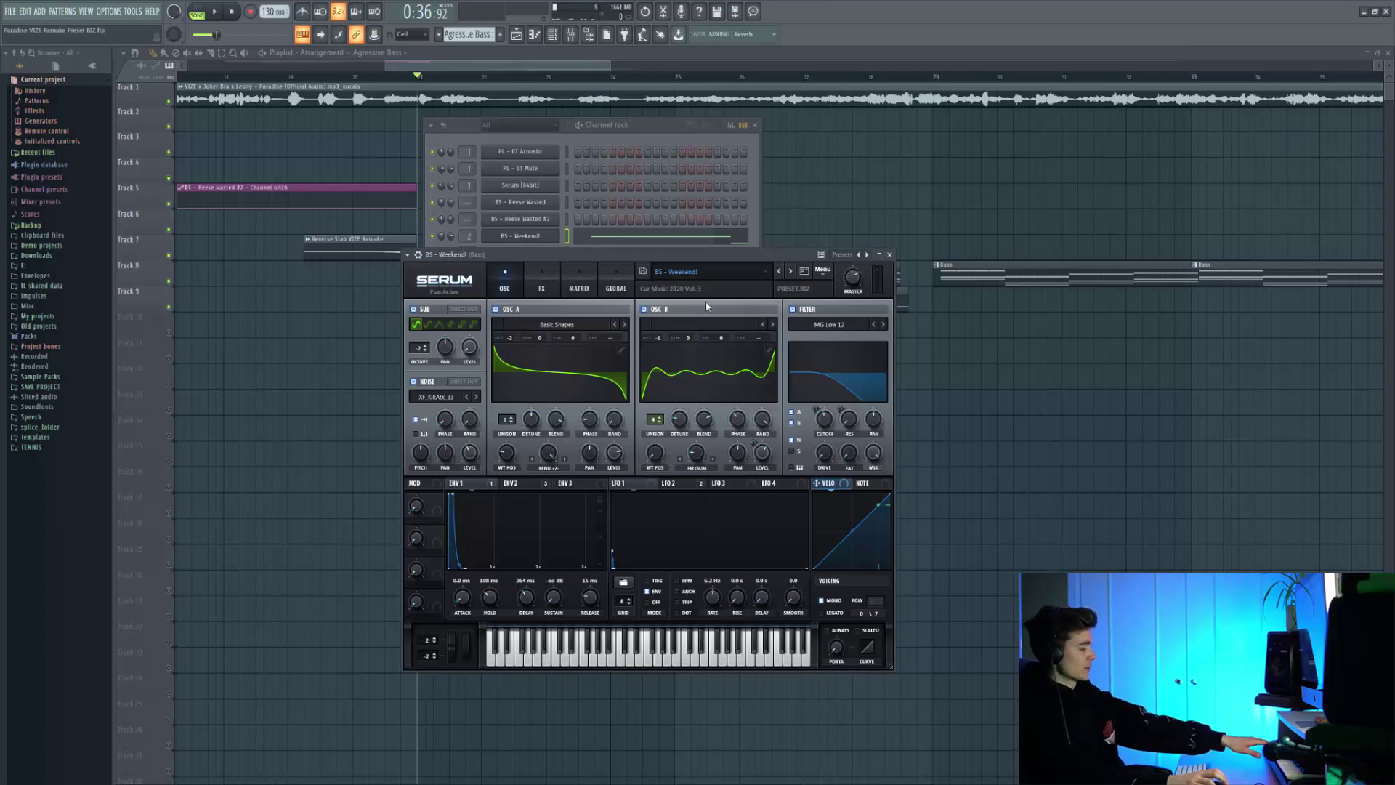
View the Weekend! bass modulation matrix, then play the arrangement through the Bass and Agressive Bass clips.
left_click(570, 287)
key("F12")
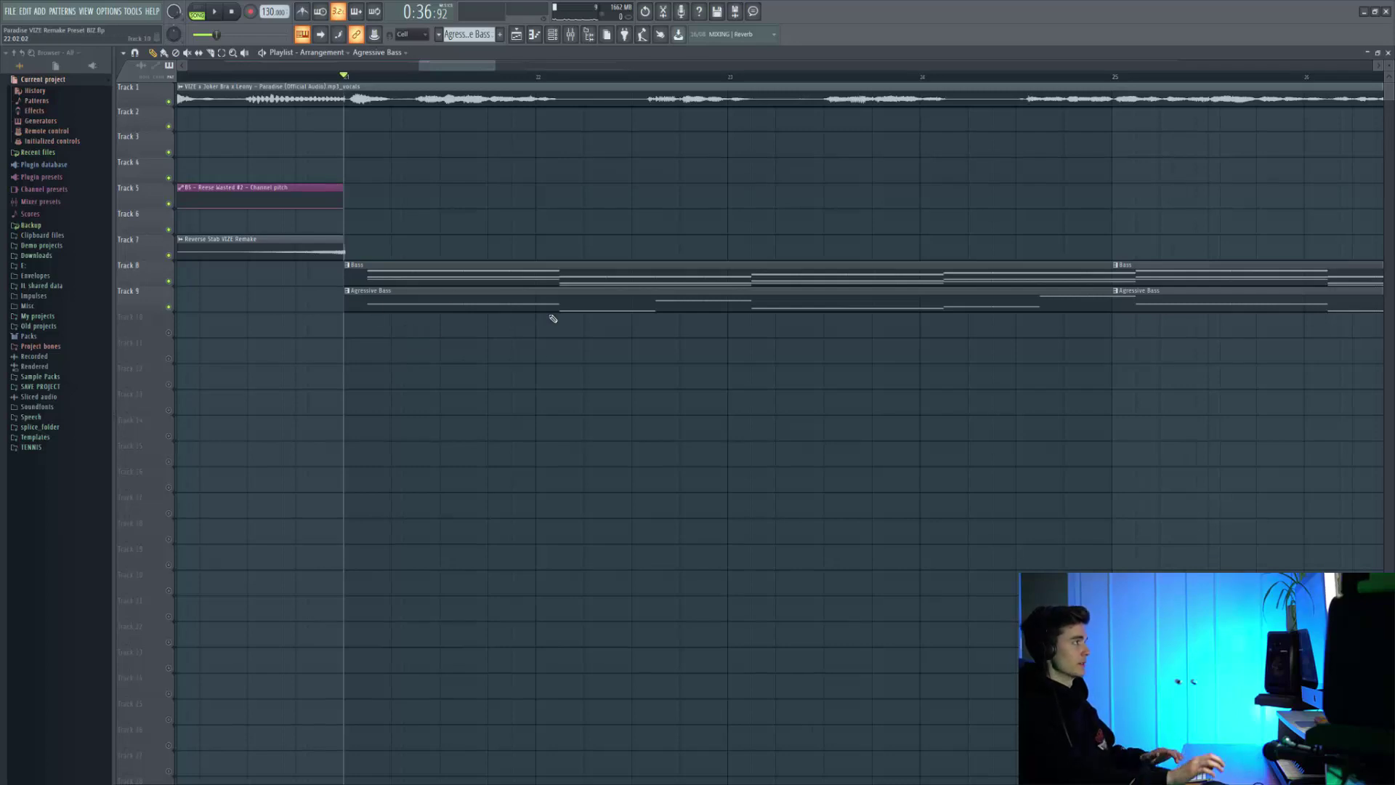
key("space")
scroll(550, 330, "down", 2)
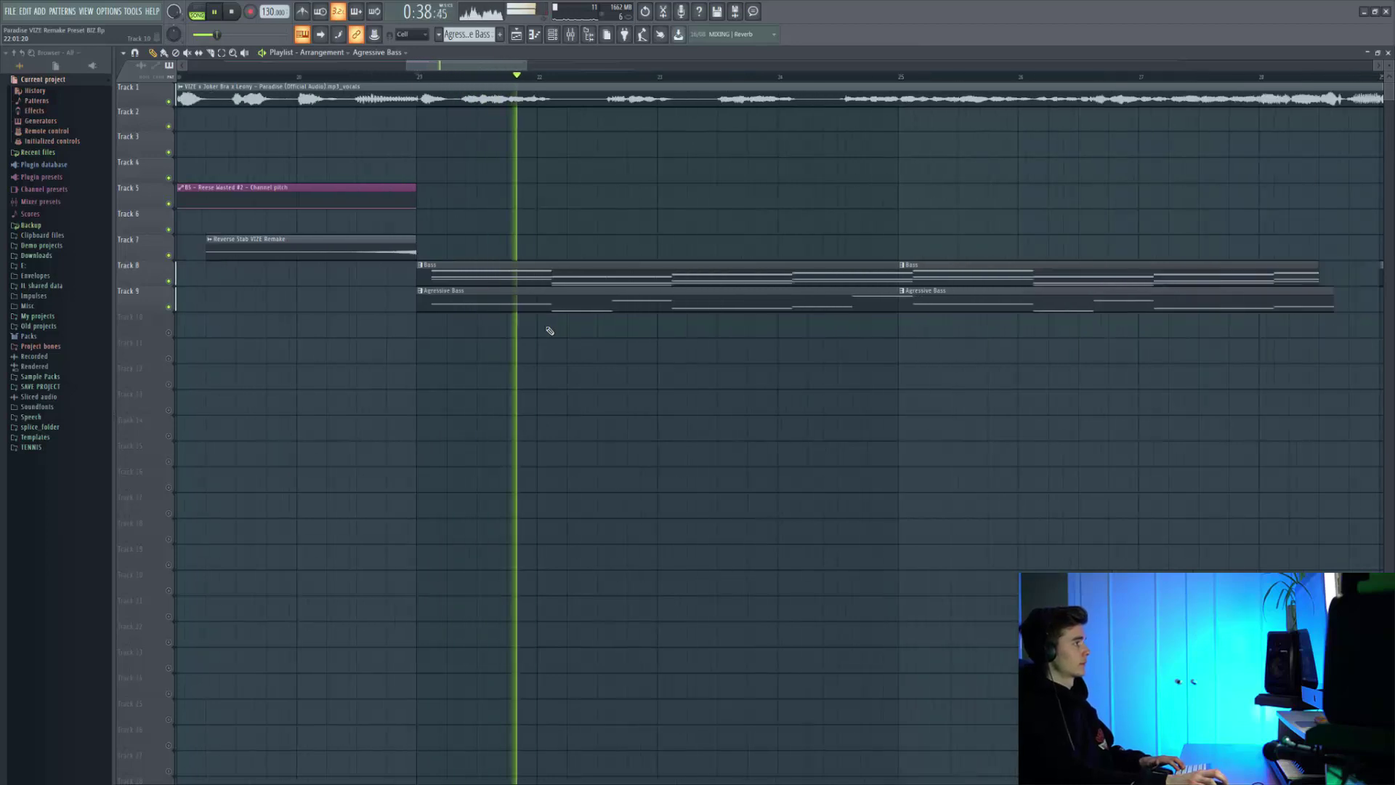
scroll(550, 330, "down", 1)
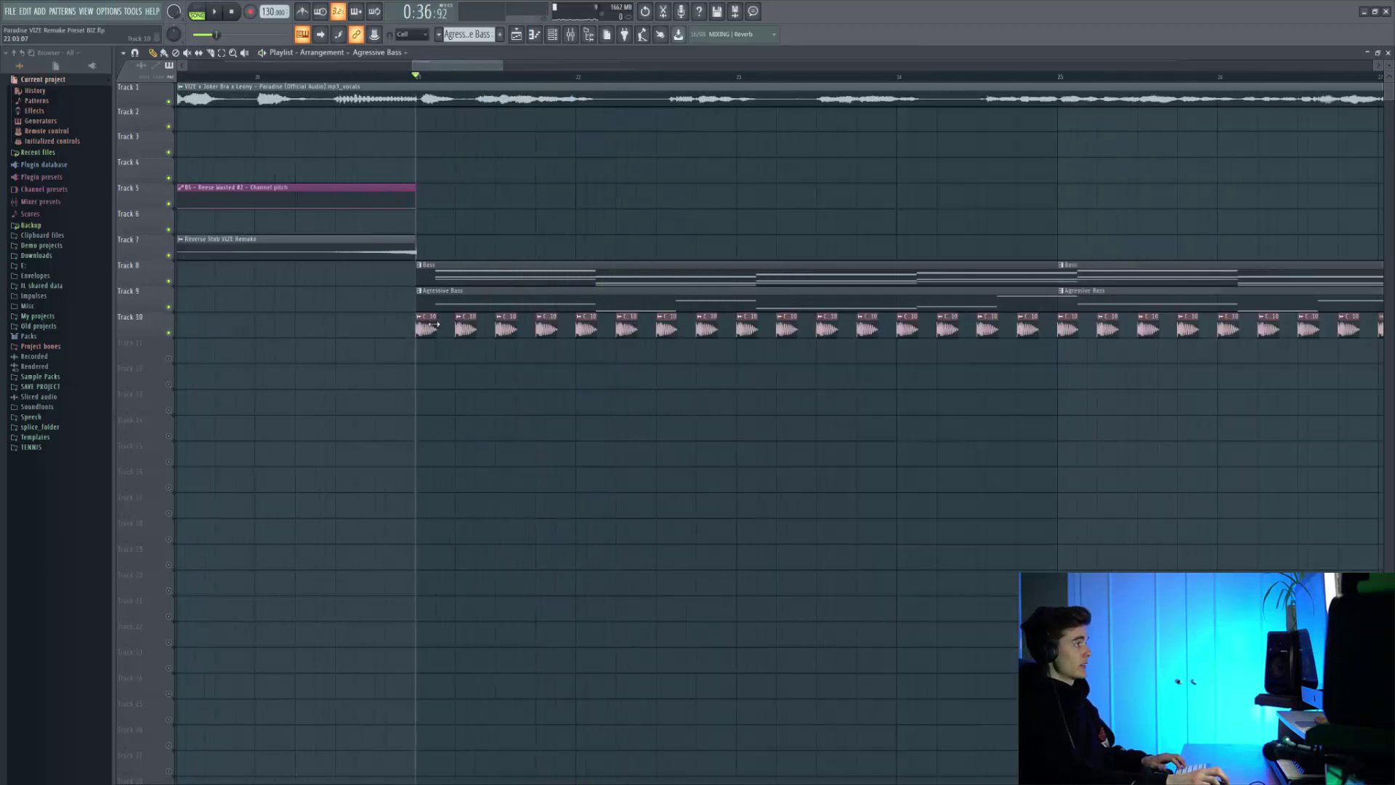
Open and close the CM4 - Kick 10 channel settings on Track 10.
scroll(431, 325, "up", 2)
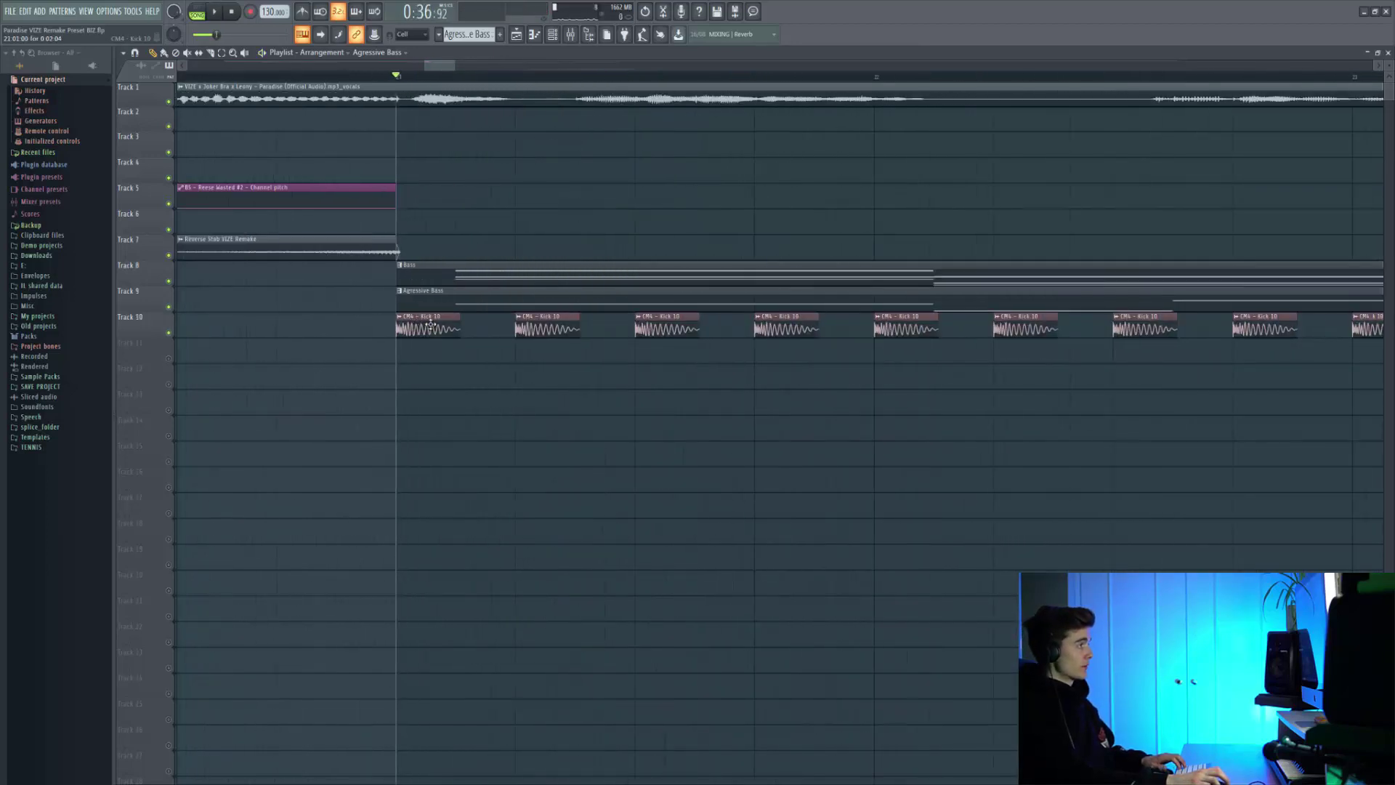
scroll(431, 325, "up", 3)
double_click(473, 328)
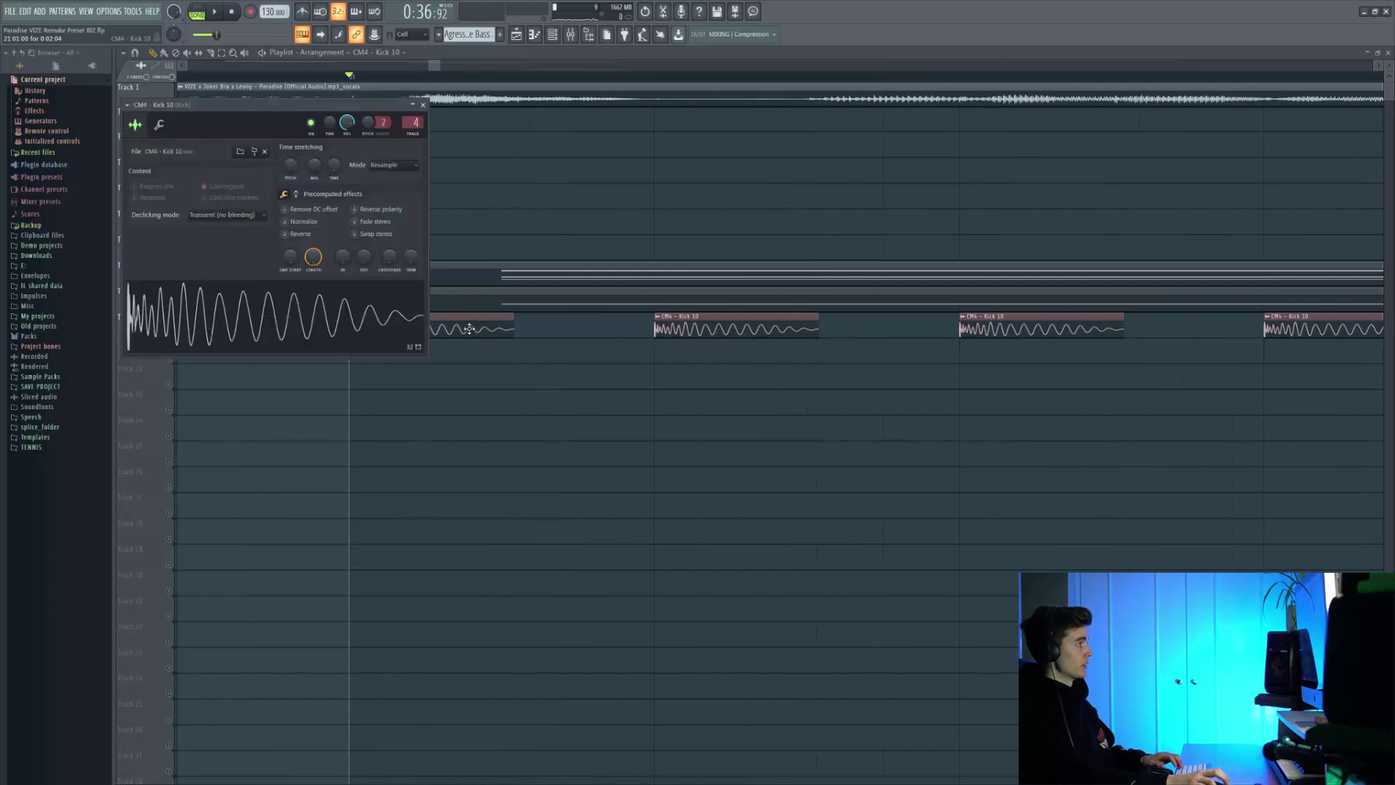
key("Escape")
Review the kick's sample and miscellaneous settings, then play the drop with the new kick.
scroll(614, 223, "down", 1)
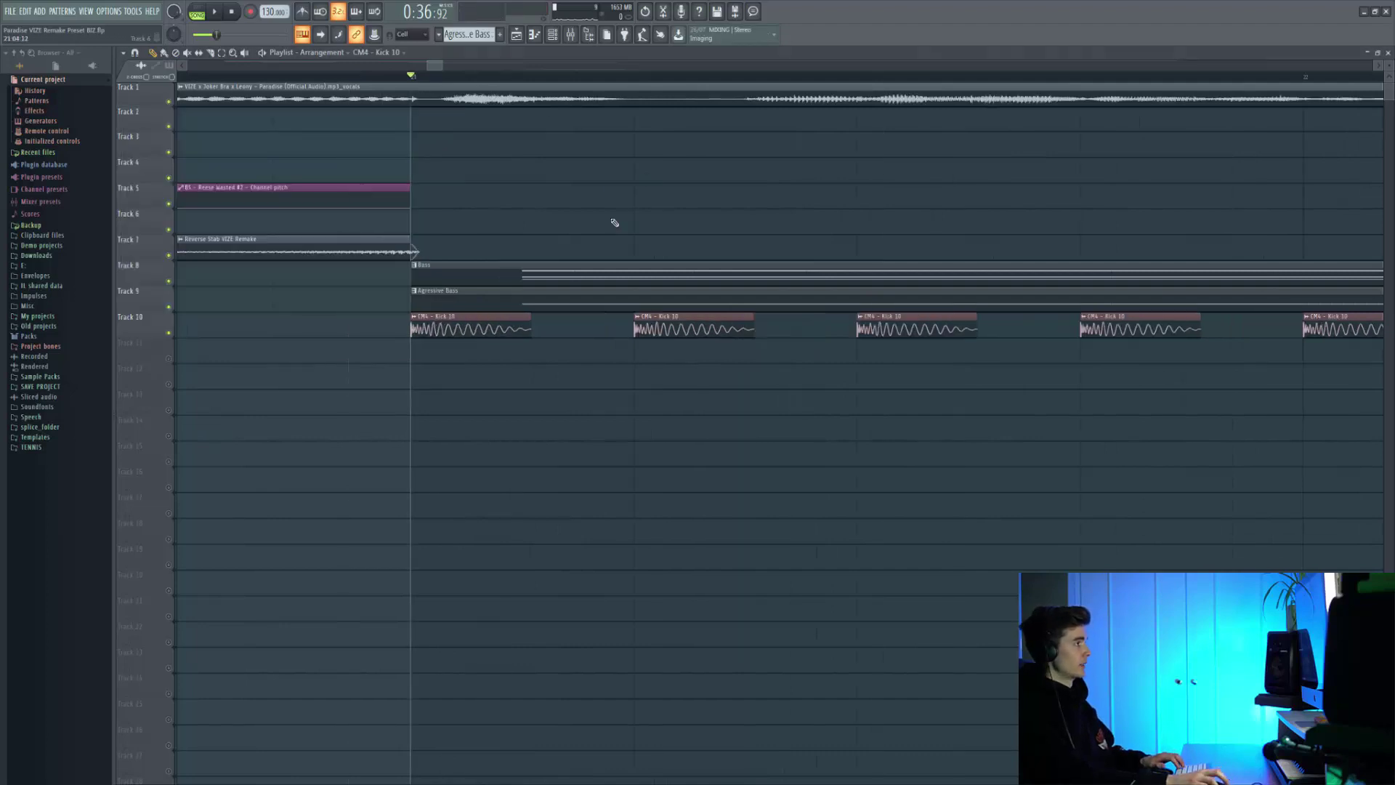
scroll(614, 222, "down", 3)
double_click(586, 287)
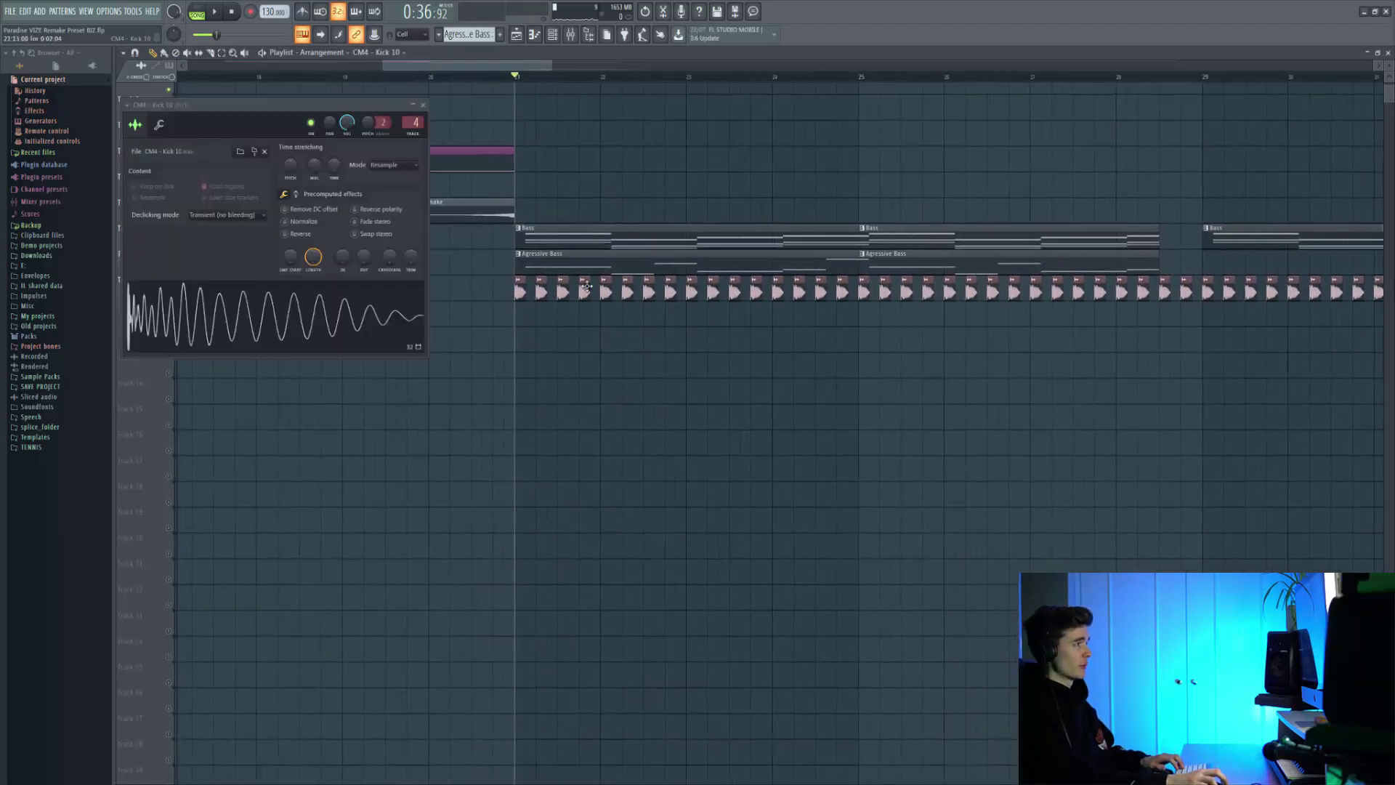
left_click(159, 124)
left_click(135, 124)
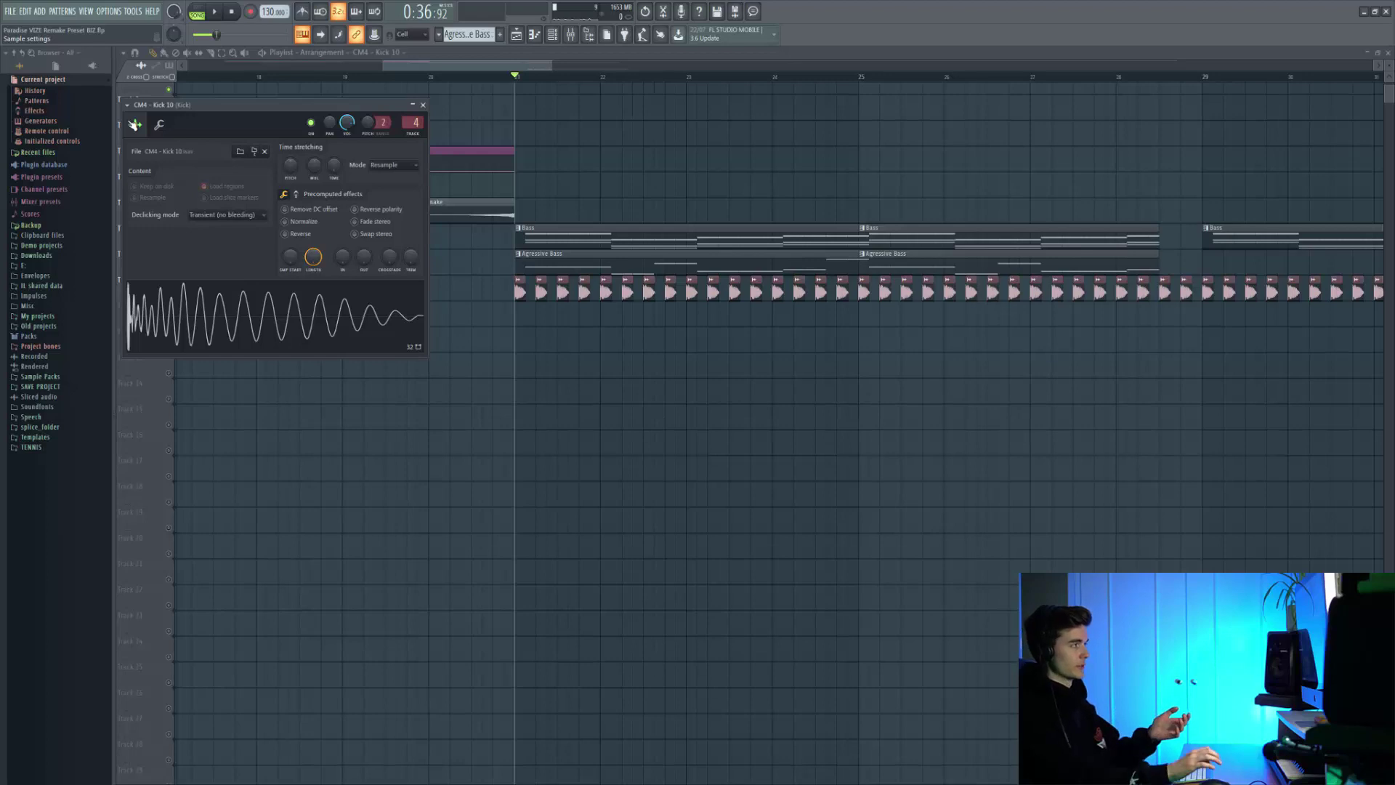
key("space")
key("Escape")
scroll(455, 194, "up", 1)
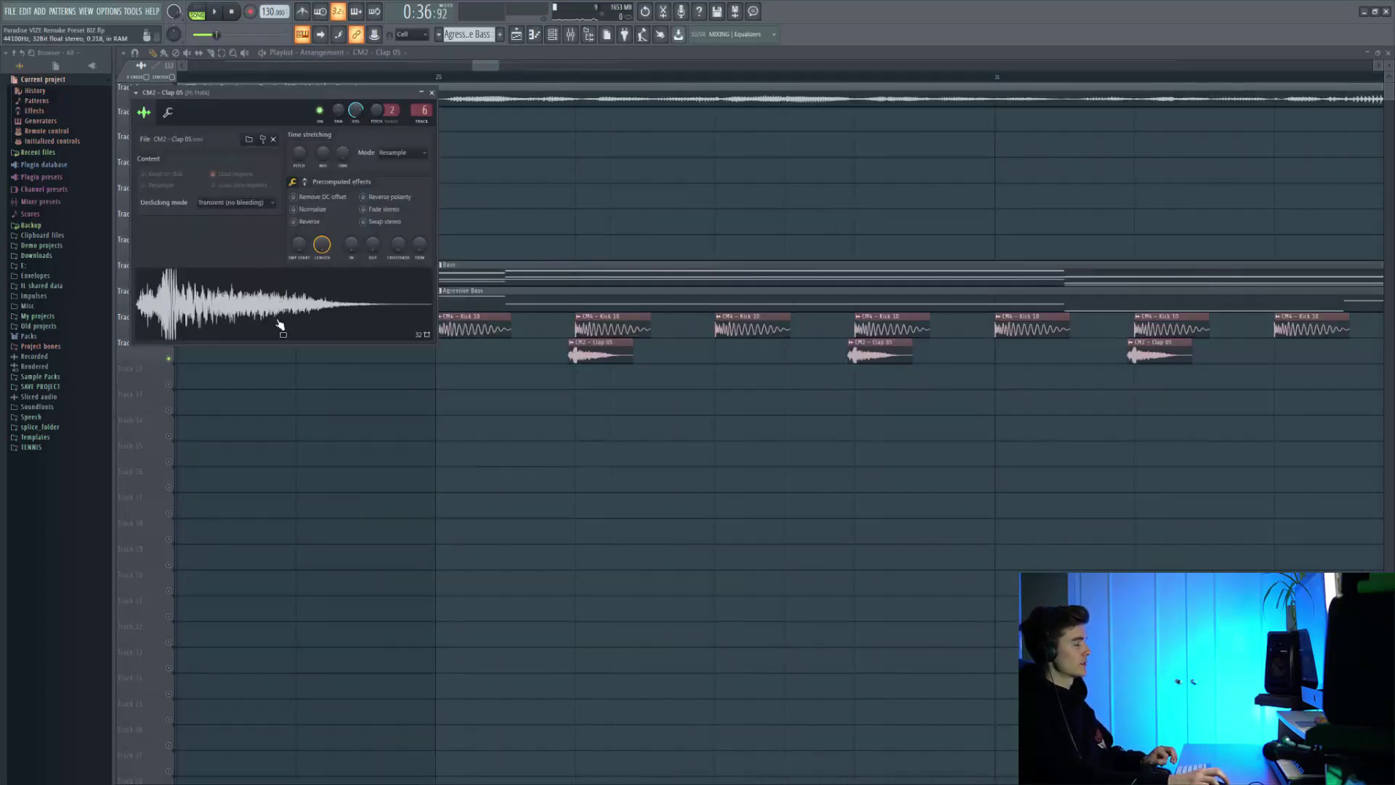
Preview the CM2 - Clap 05 sample and play the drop from bar 25 with Track 11 claps.
left_click(296, 309)
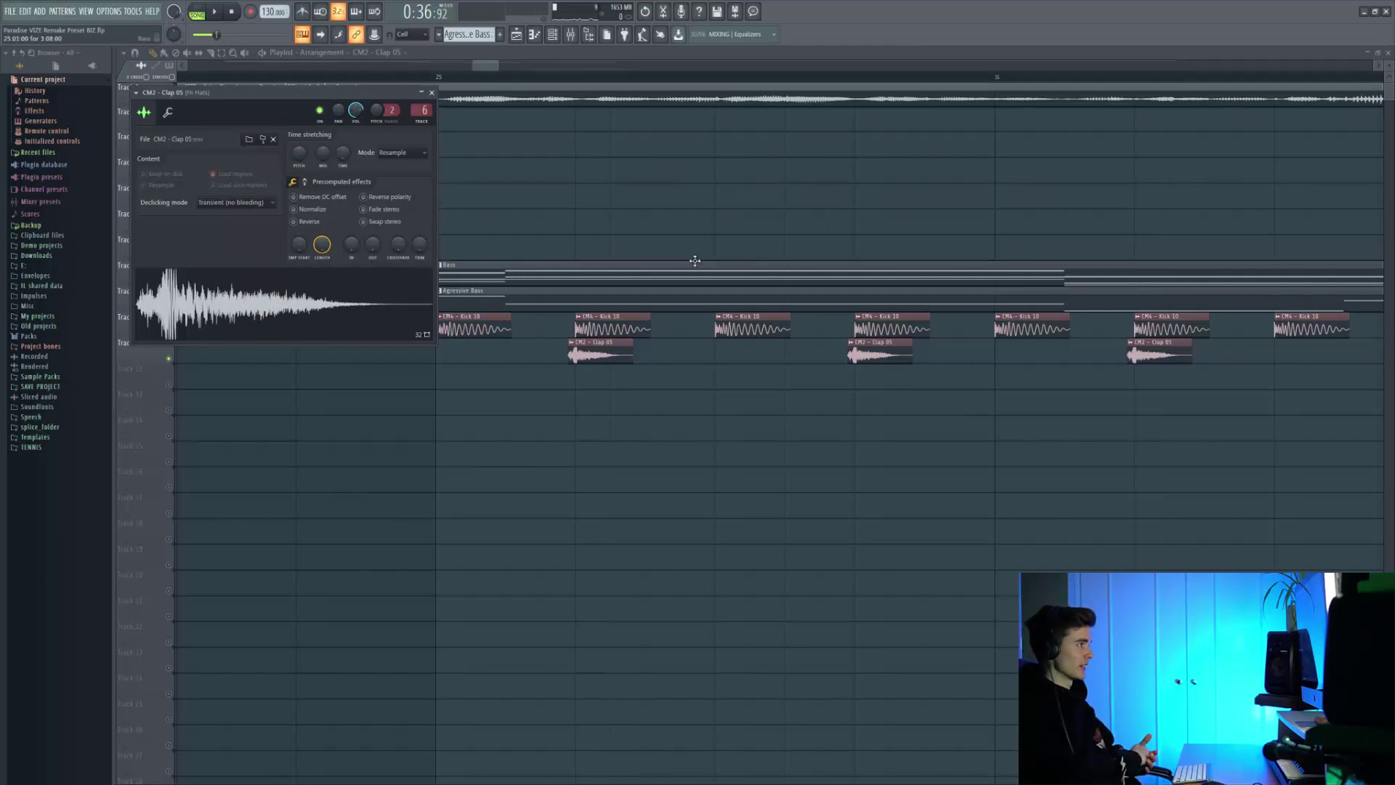
left_click(432, 93)
key("space")
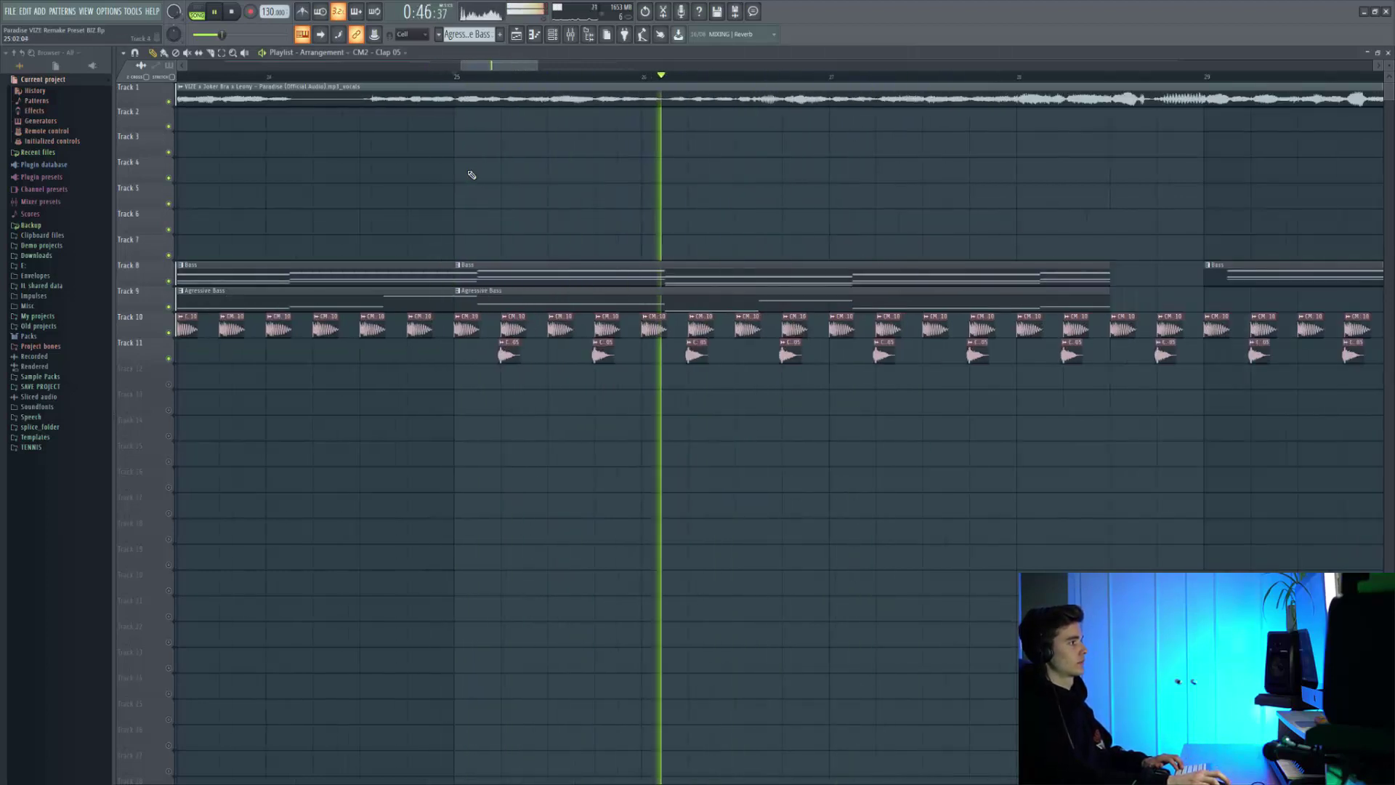
Check the CM2 - Hihat 11 channel settings and play the drums with the Track 12 offbeat hats.
scroll(472, 174, "down", 3)
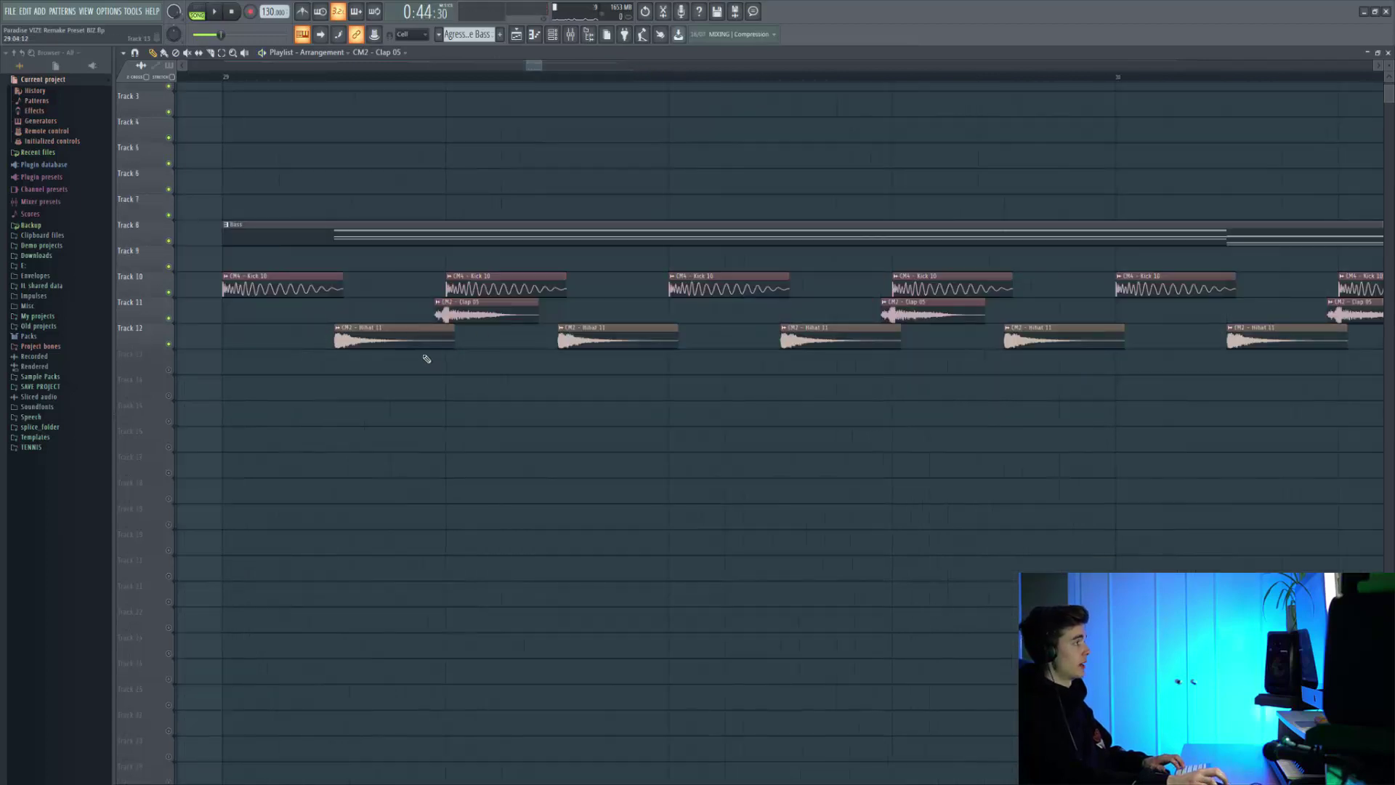
scroll(396, 346, "down", 3)
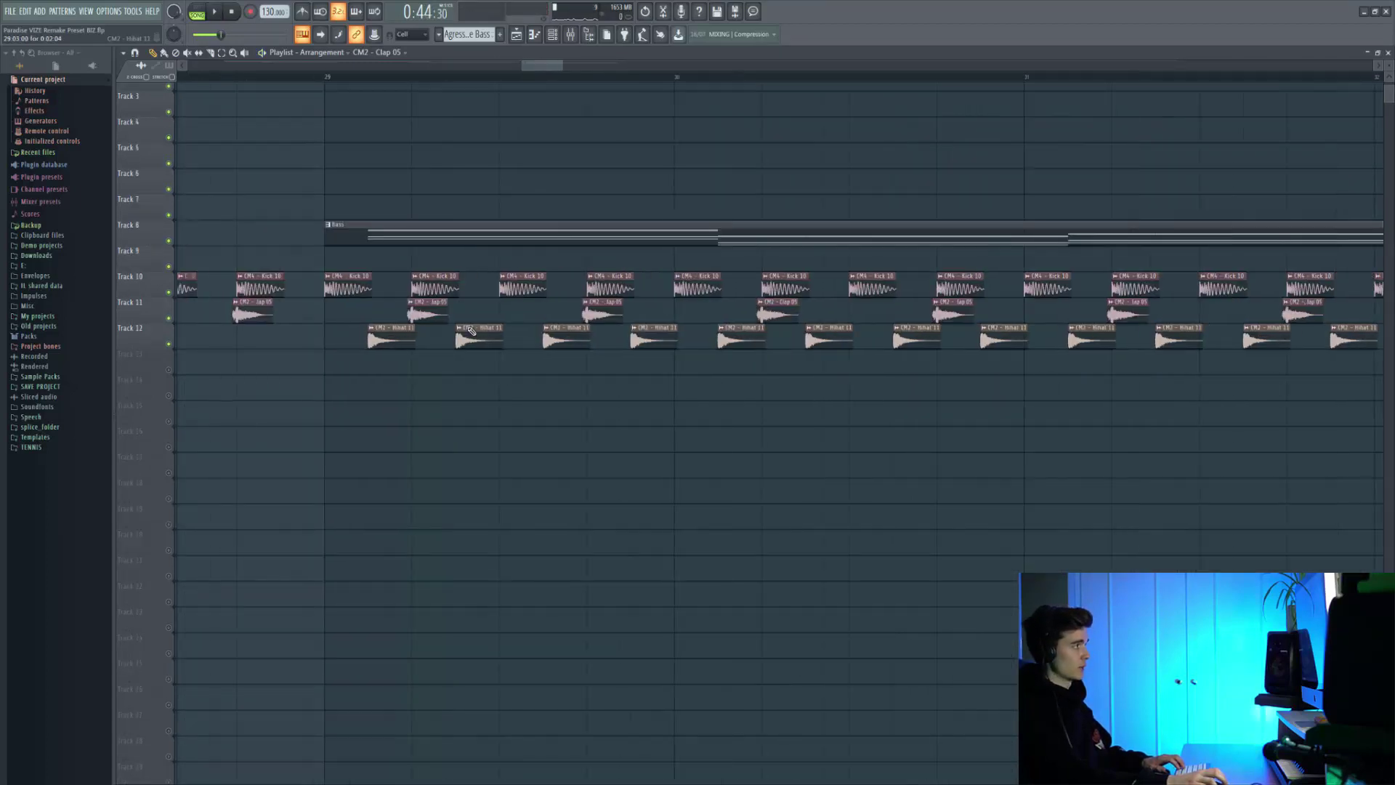
double_click(382, 342)
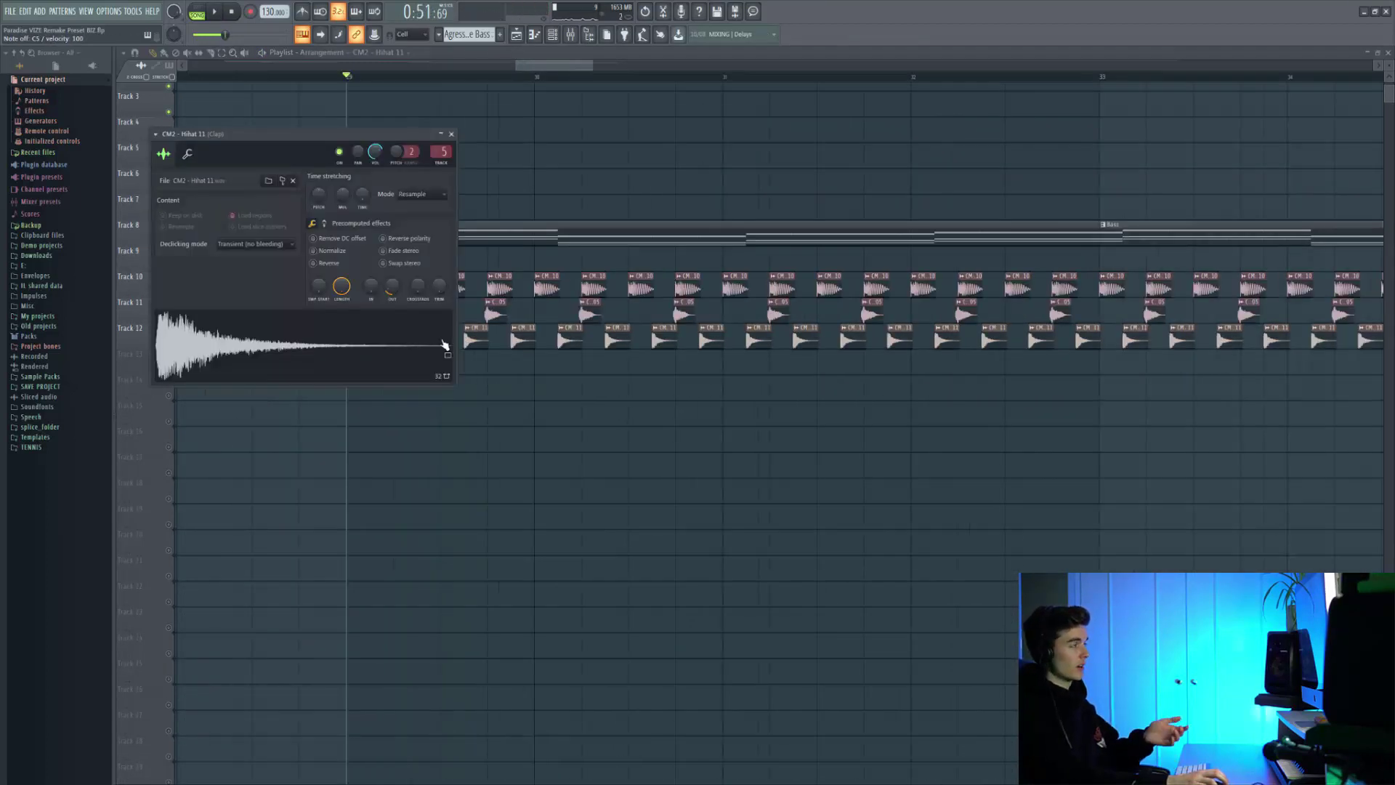
key("Escape")
key("space")
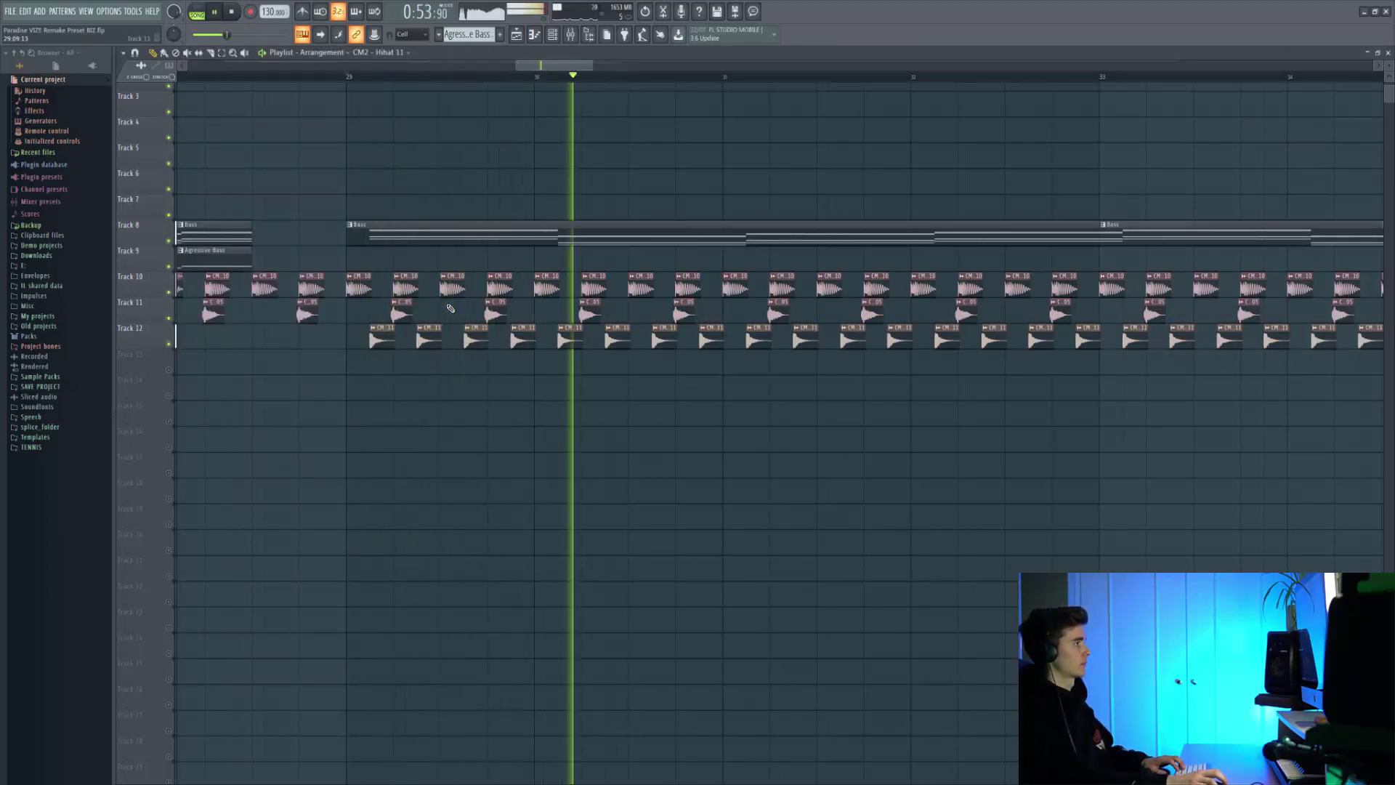
key("space")
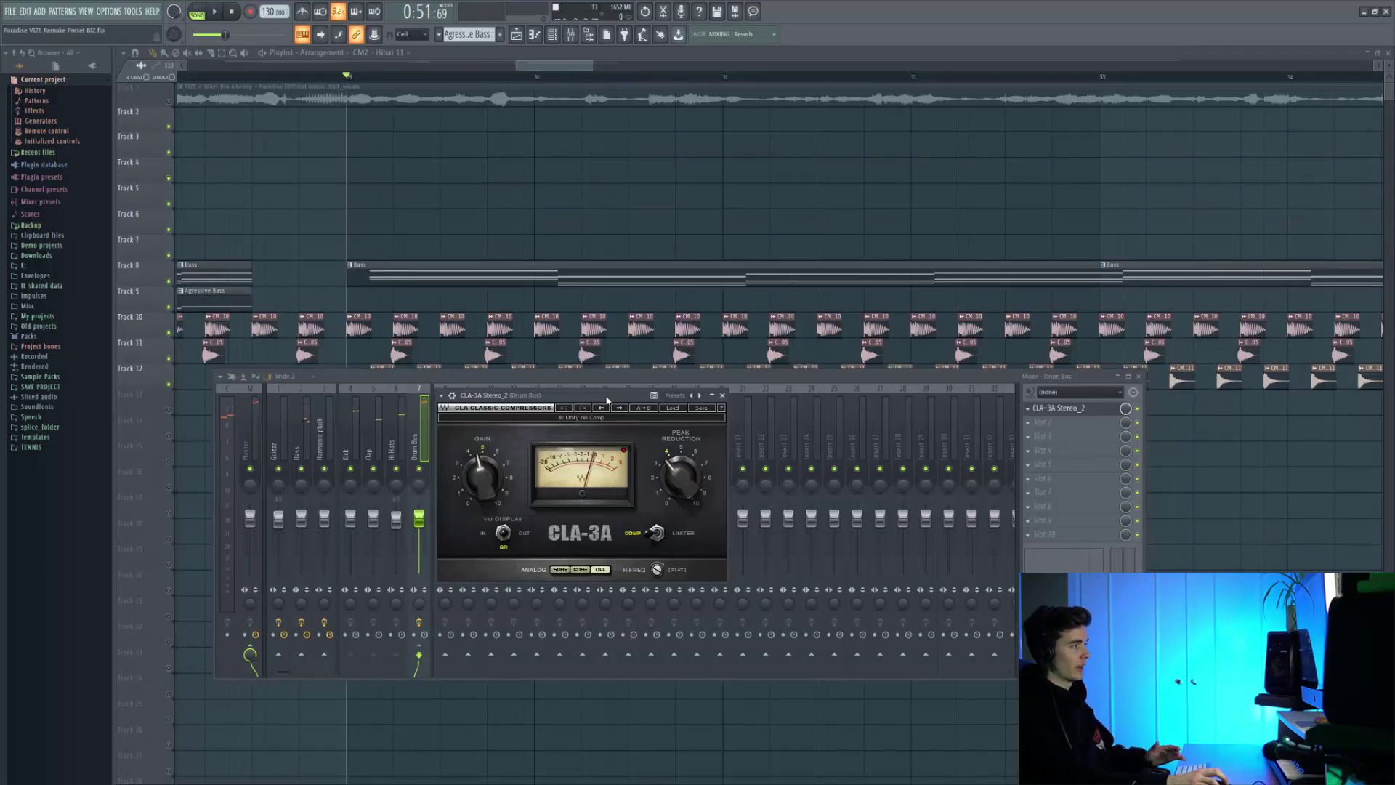
key("space")
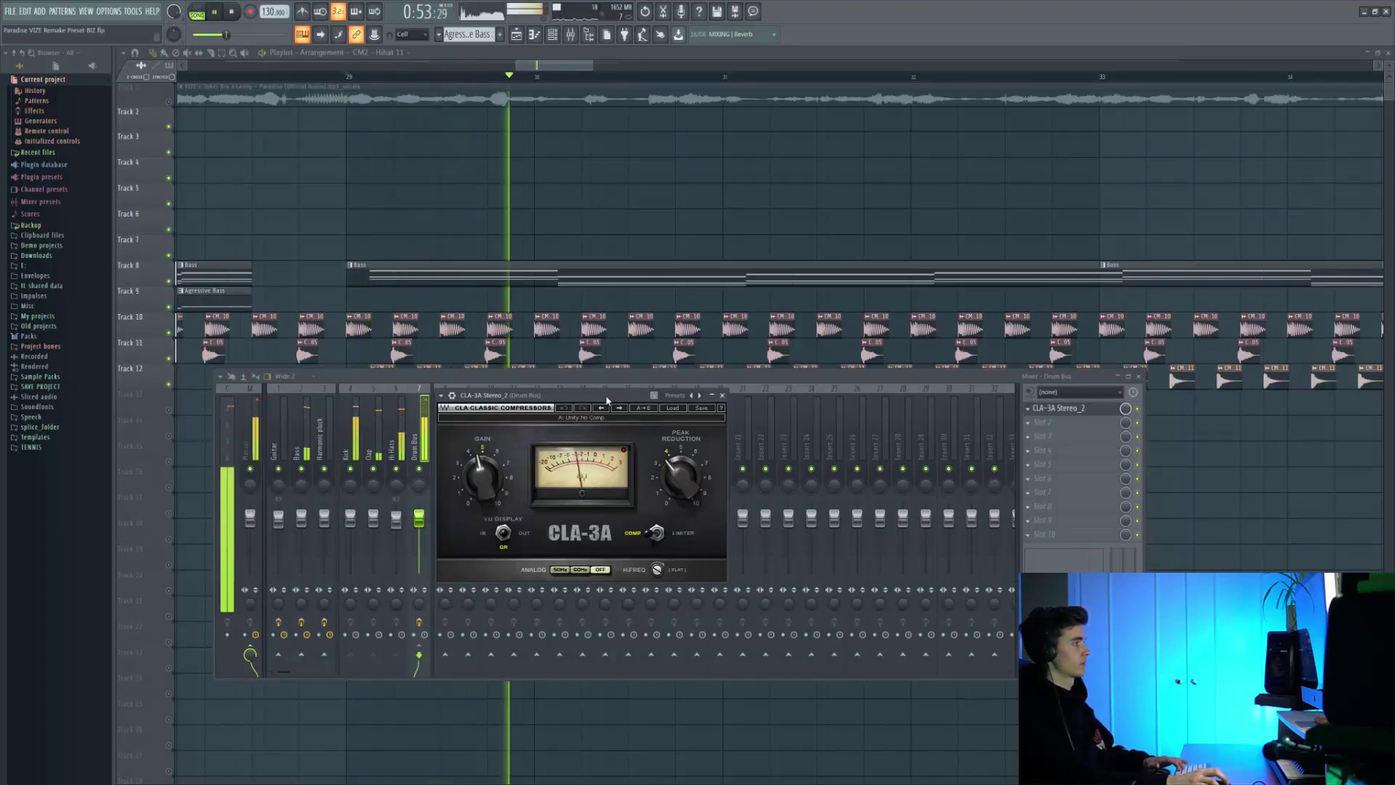
left_click(722, 395)
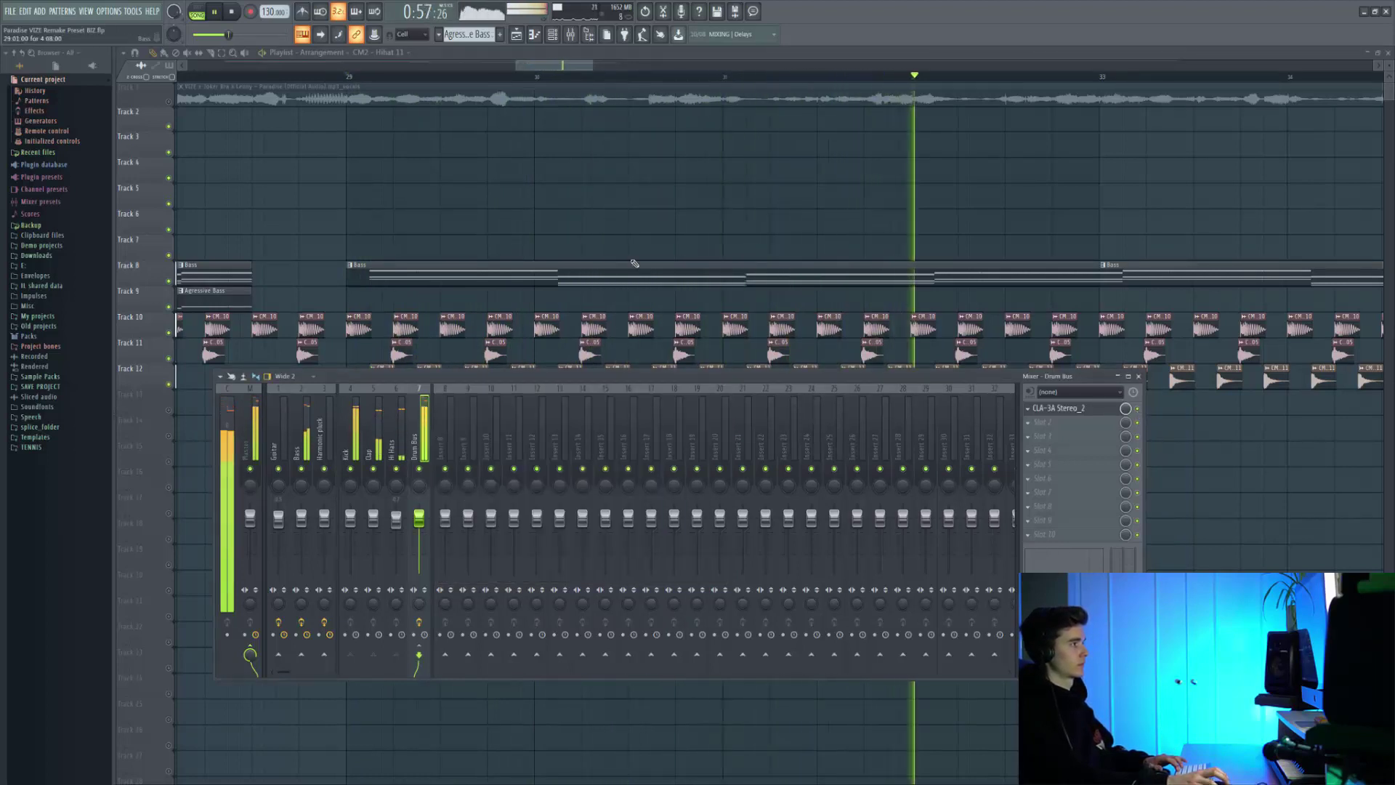
key("space")
key("F9")
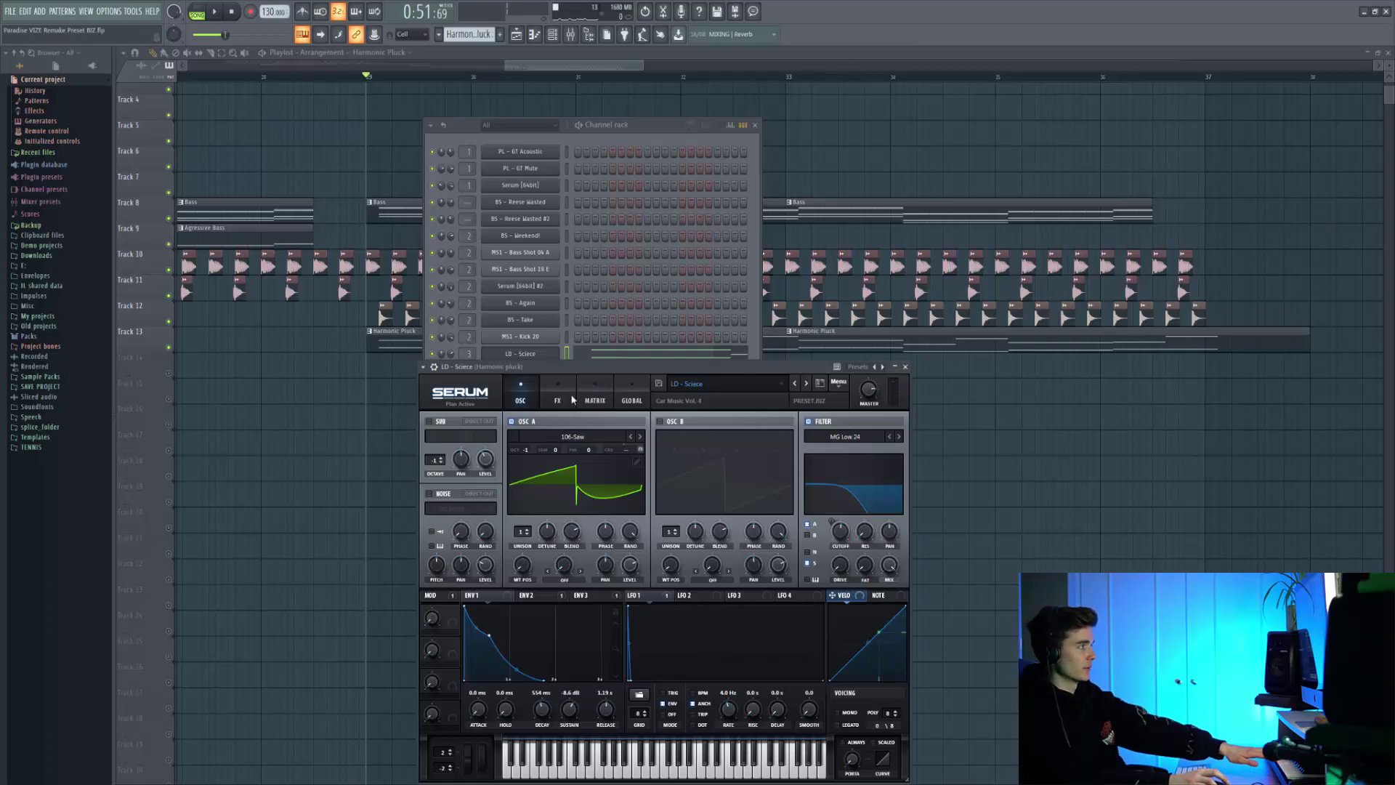
Open the Harmonic Pluck notes in the piano roll and play the melody.
key("F7")
key("space")
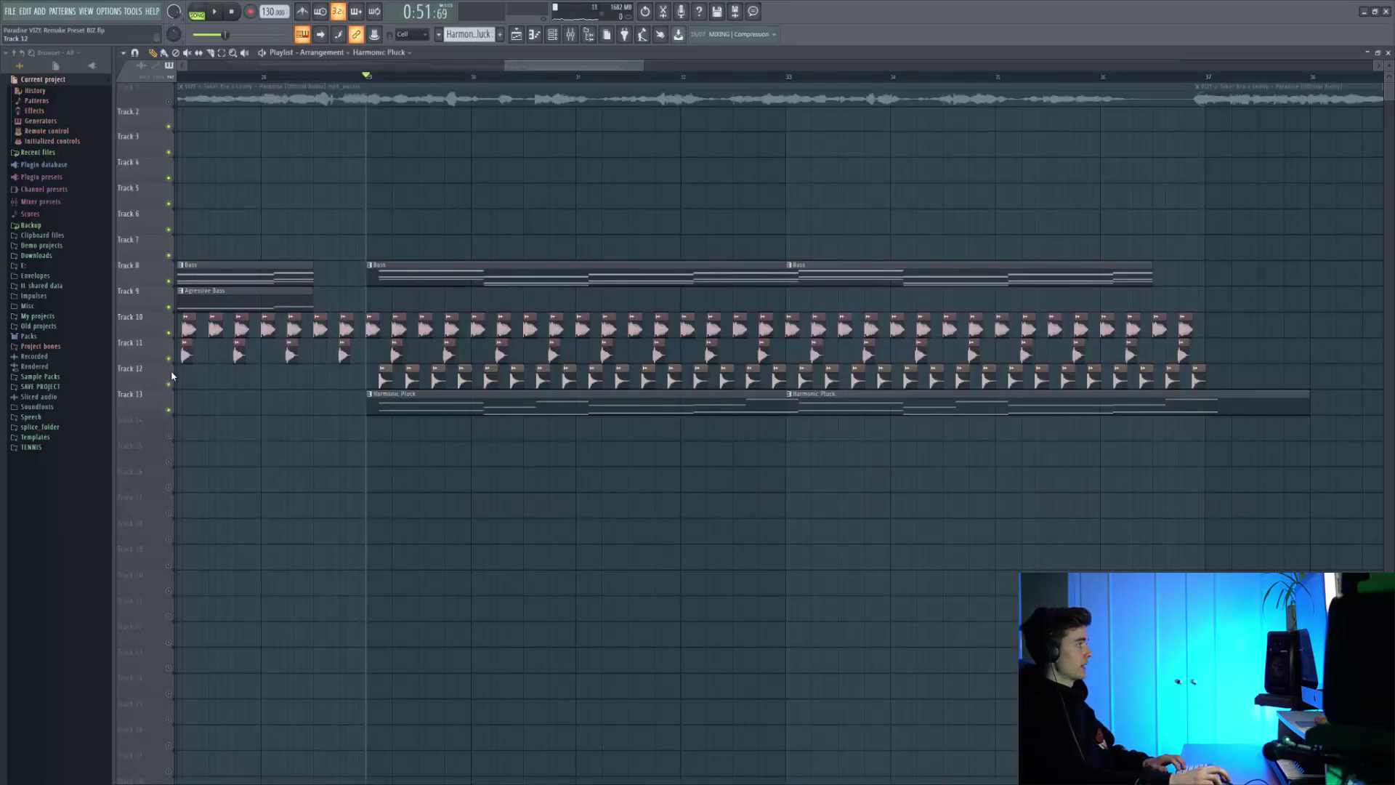
Mute drum tracks 10 to 12 and play the drop with only bass and pluck.
key("space")
left_click_drag(168, 384, 169, 332)
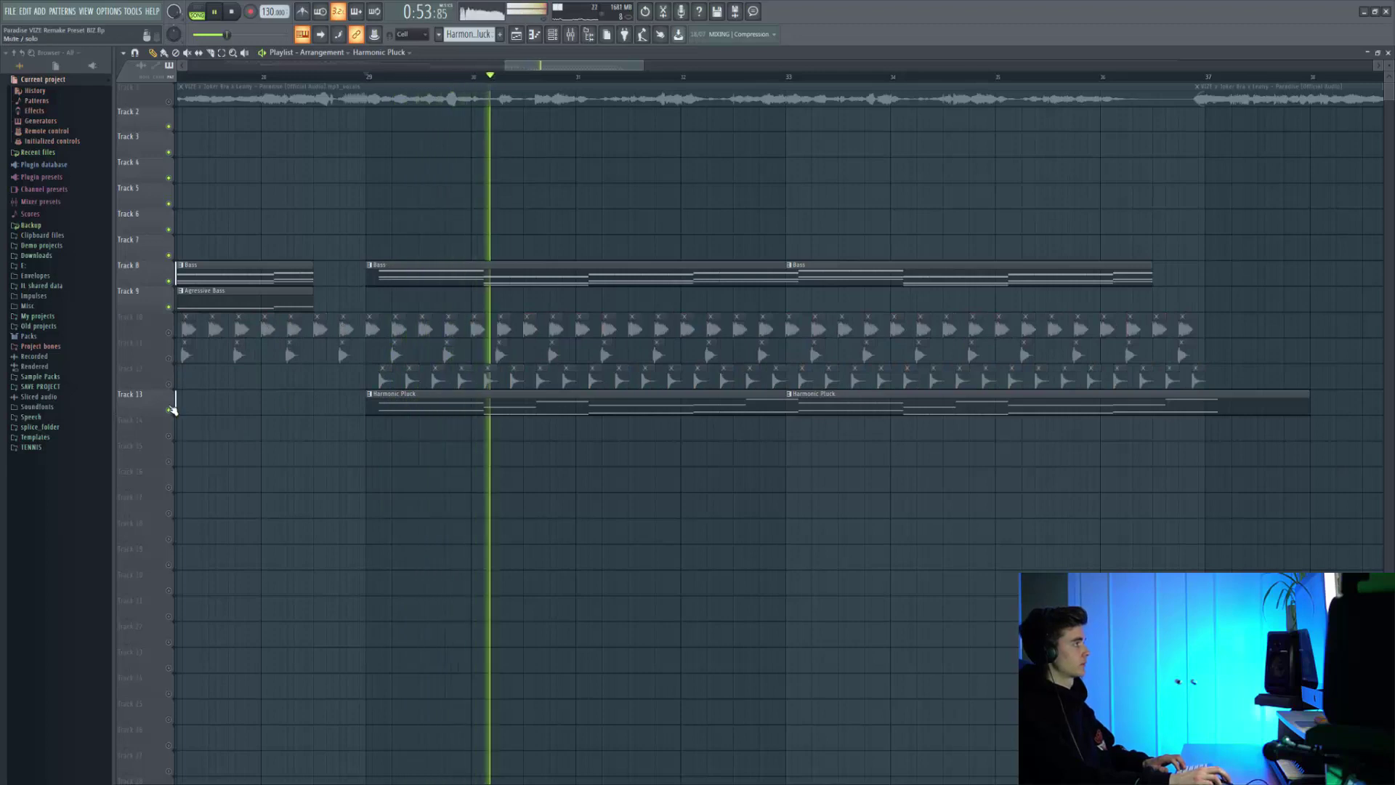